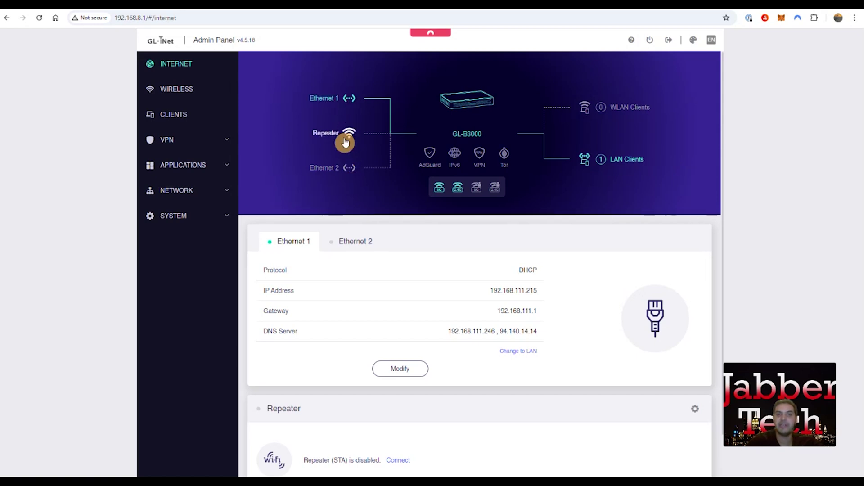
Open Join Wi-Fi from the disabled 'Repeater (STA)' entry to scan for nearby networks
scroll(442, 253, down, 1)
click(398, 416)
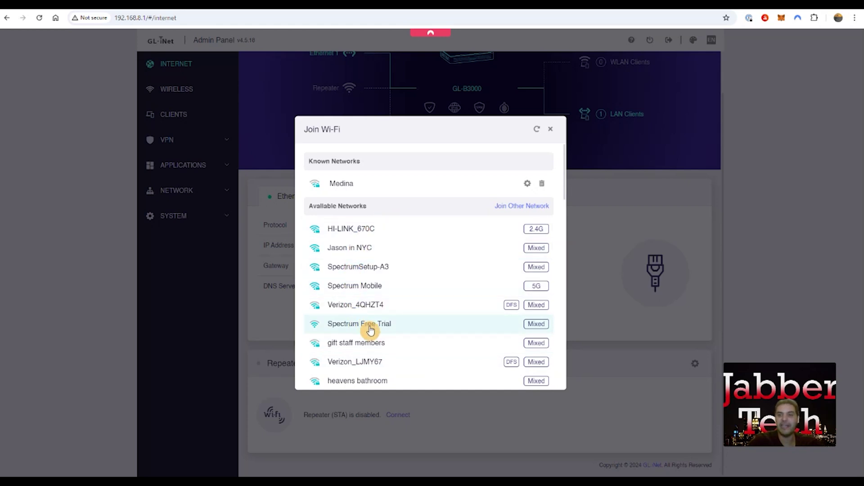
Join the saved Medina network as a repeater, then check the Ethernet 2 port status
click(342, 186)
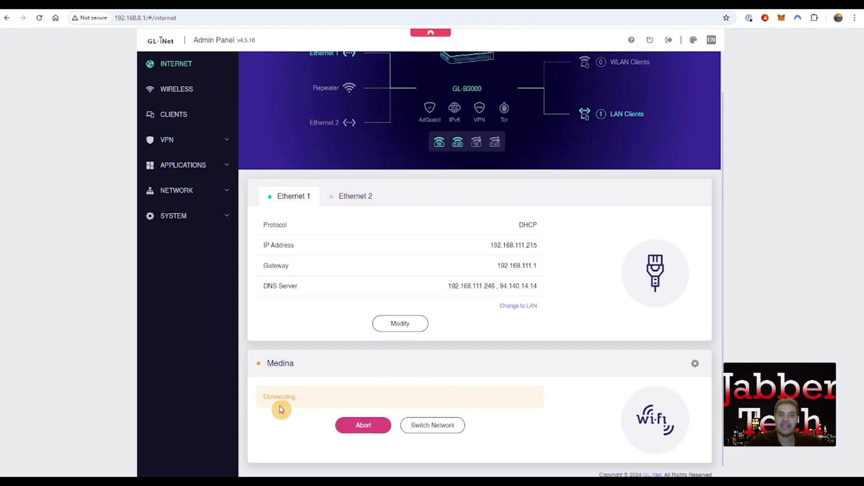
scroll(280, 407, up, 1)
scroll(280, 408, down, 1)
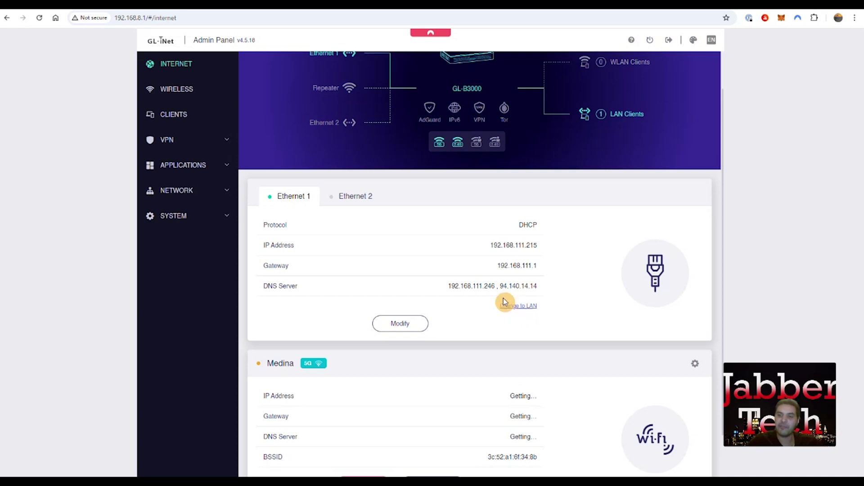
click(365, 202)
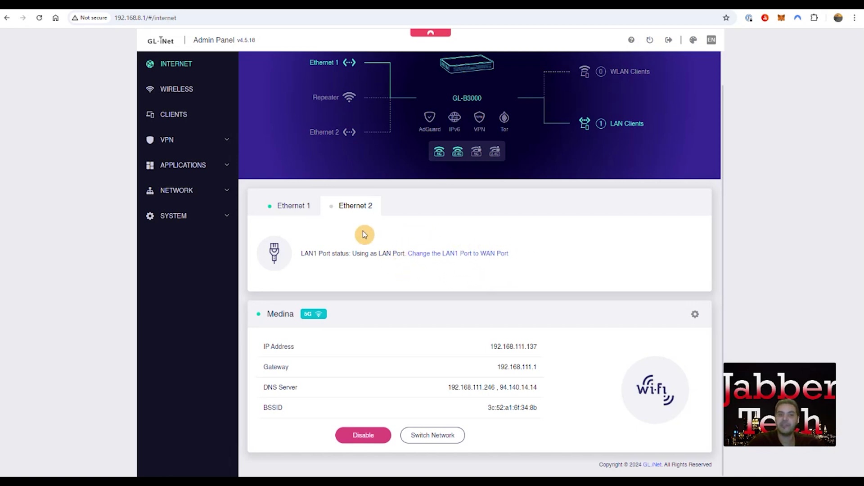
Switch back to the Ethernet 1 DHCP details and return to the network diagram
click(297, 206)
scroll(453, 288, down, 1)
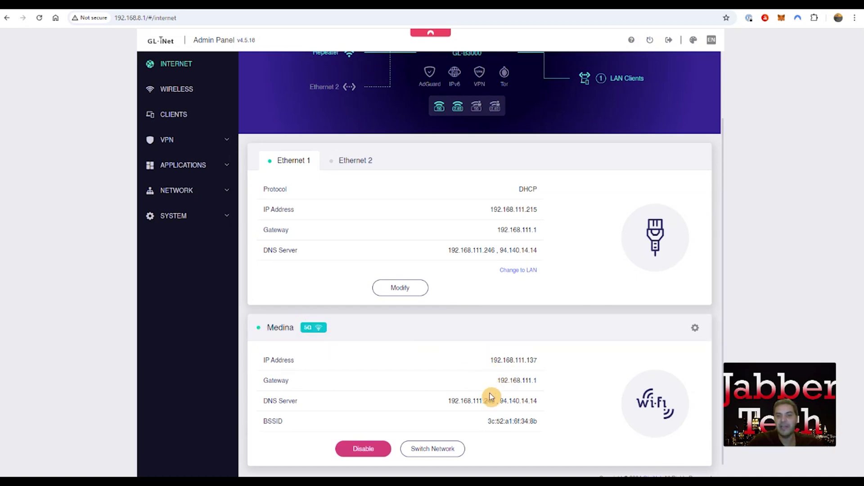
scroll(433, 360, up, 2)
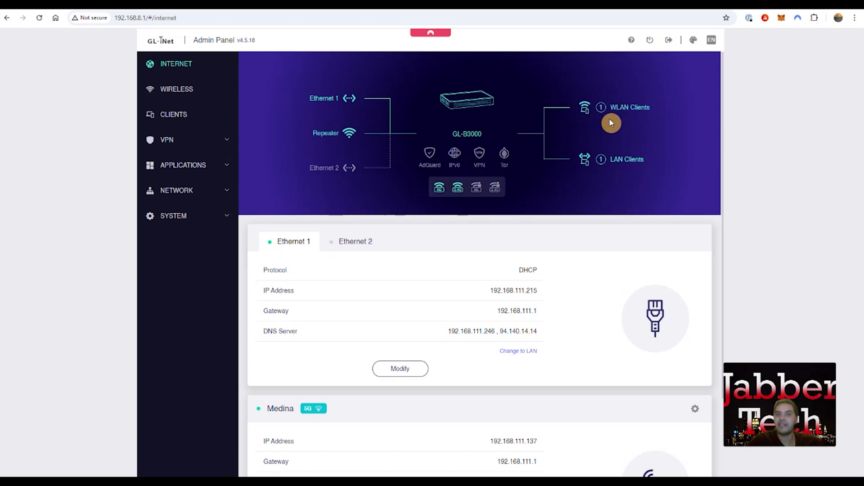
Browse the online and offline devices on the Clients page, then go to Wireless settings
click(621, 160)
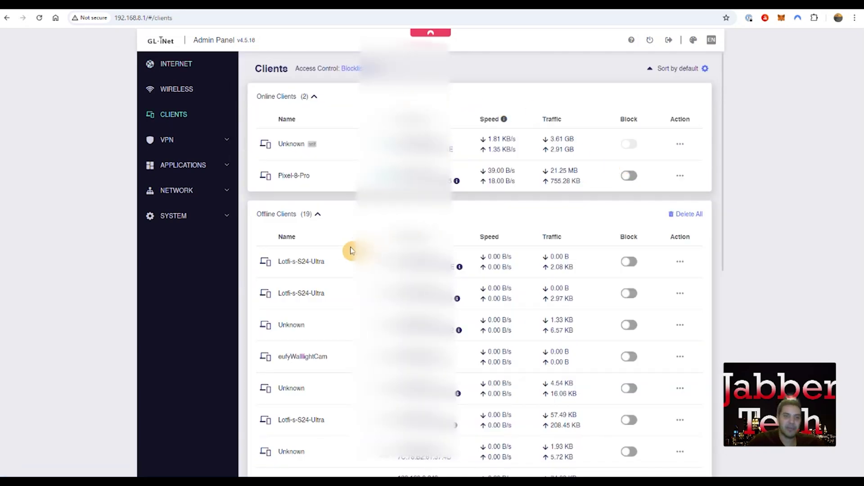
scroll(355, 270, down, 2)
scroll(161, 39, down, 7)
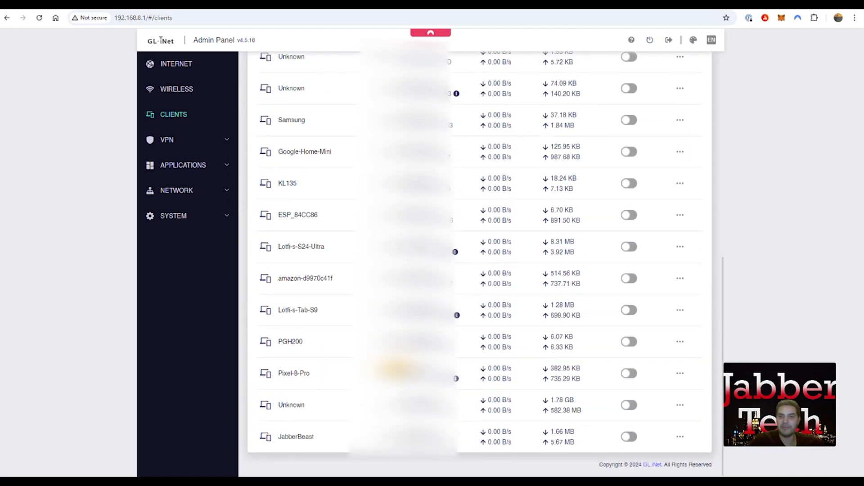
scroll(484, 265, up, 9)
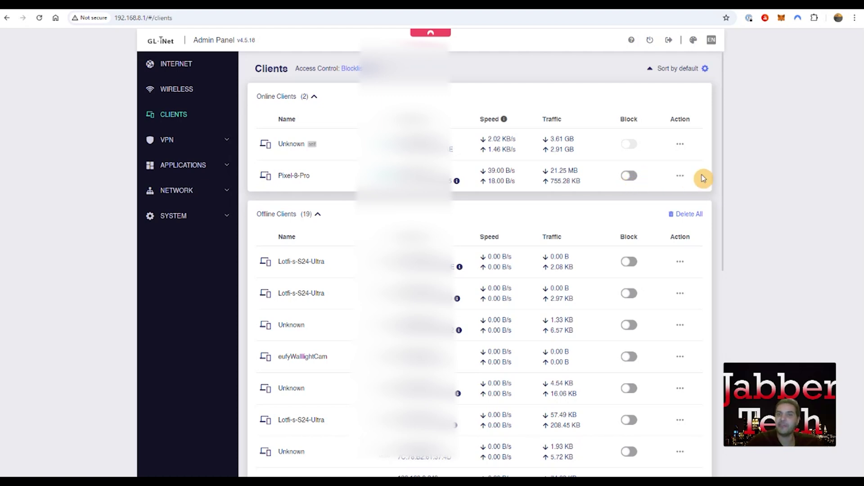
click(190, 90)
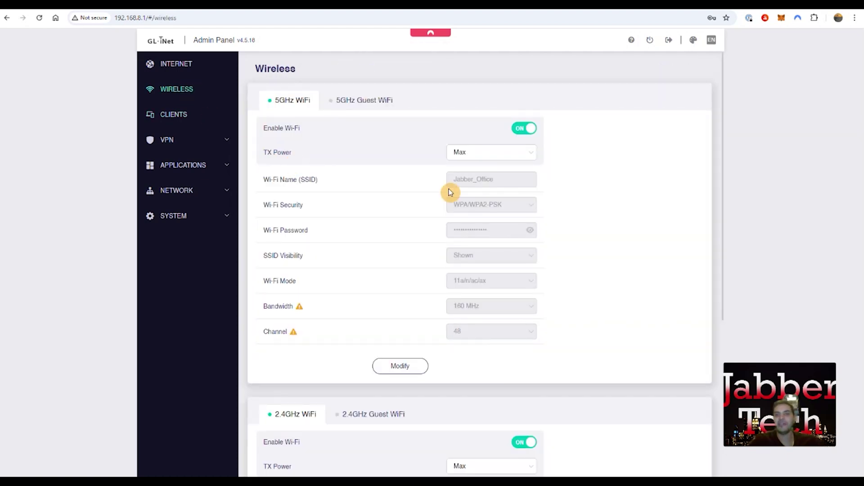
Confirm the 5GHz and 2.4GHz Guest WiFi networks are disabled, then go to VPN Dashboard
click(346, 103)
scroll(429, 177, down, 2)
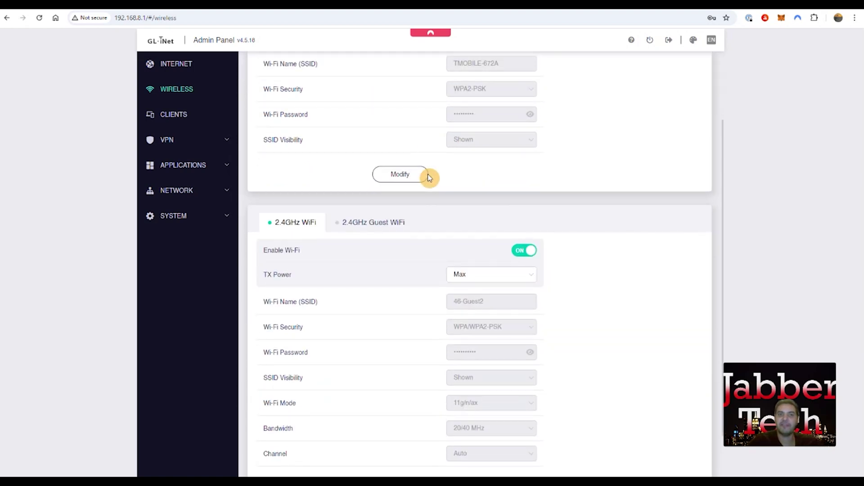
click(394, 224)
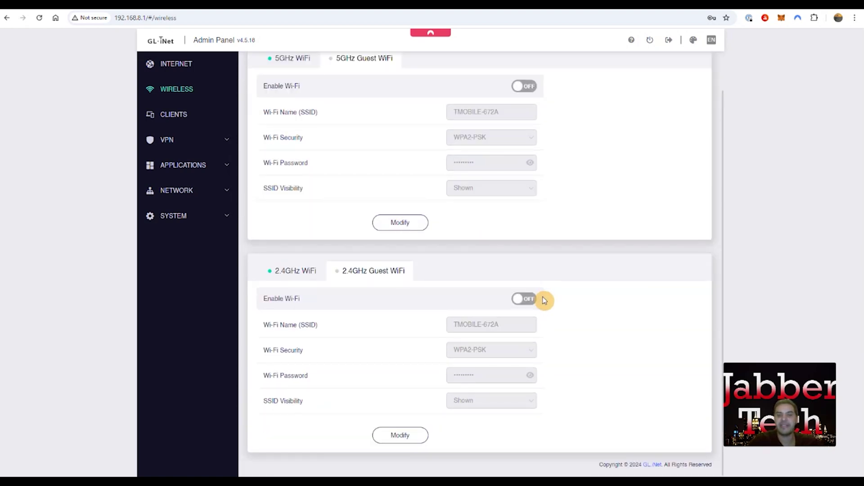
click(167, 139)
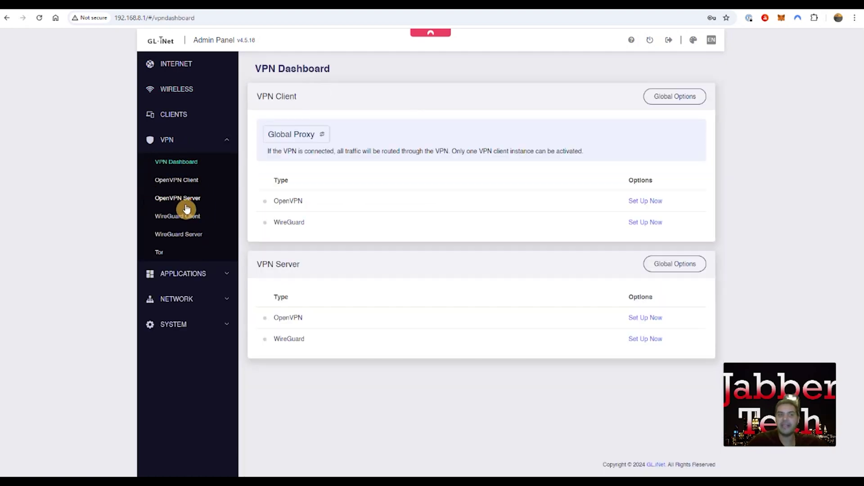
Set up the OpenVPN client with NordVPN and save the account username and password
click(190, 186)
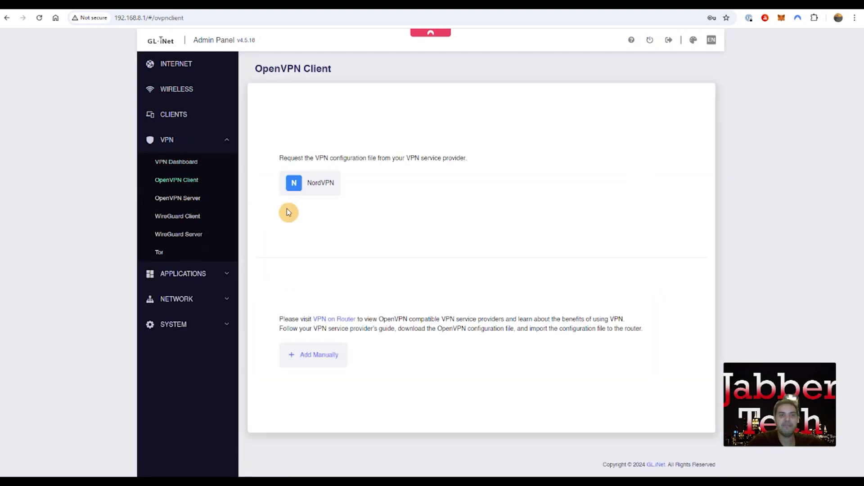
click(321, 190)
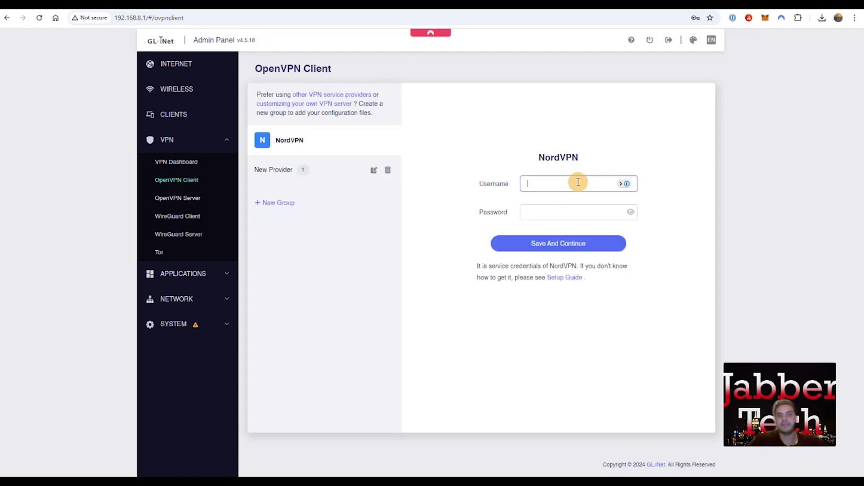
click(578, 181)
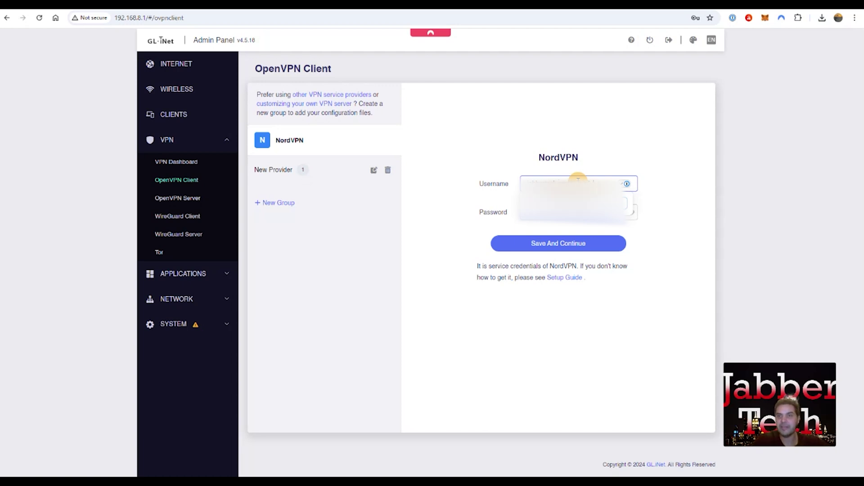
key(Tab)
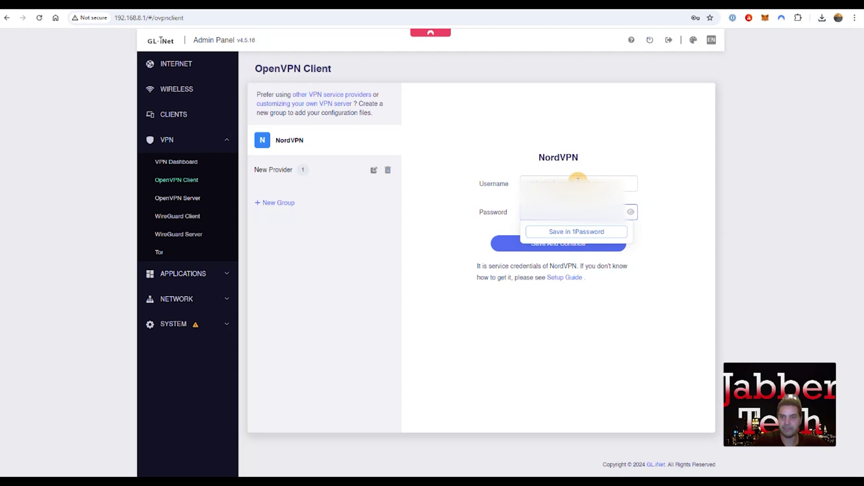
click(602, 244)
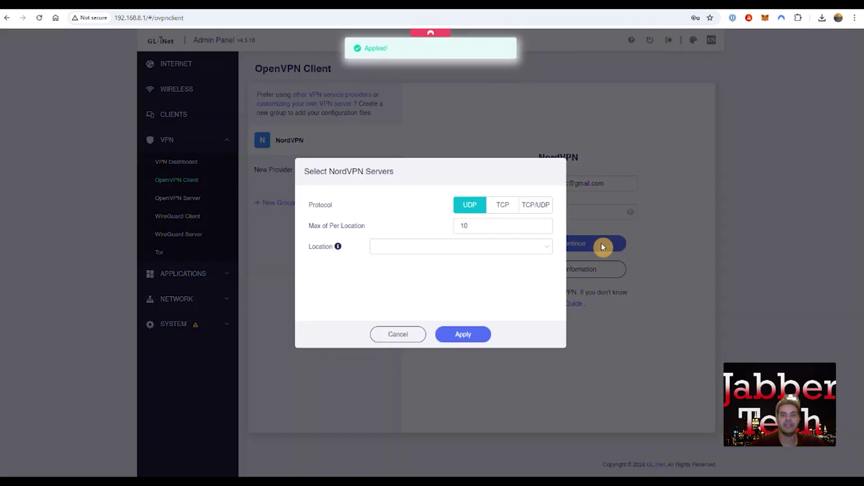
Select the New York (10) server location and apply it
click(390, 247)
text(new)
click(405, 271)
click(426, 212)
click(470, 337)
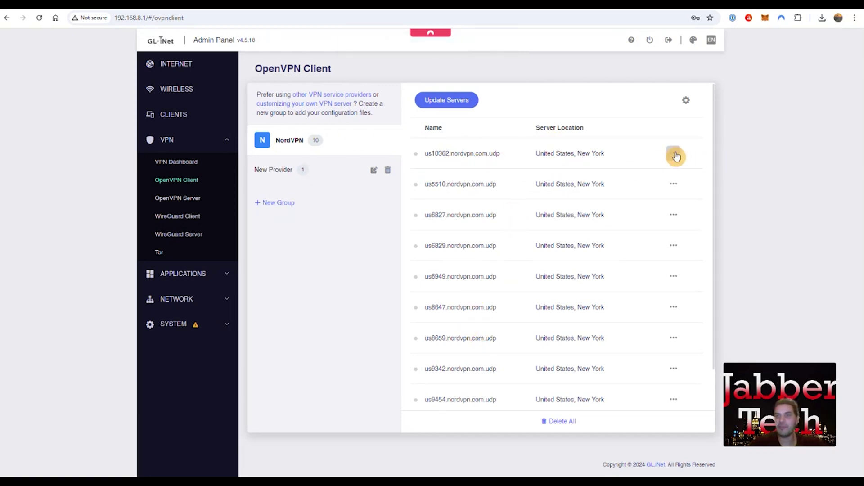
Start the us10362 server, then on the VPN Dashboard turn OpenVPN off and WireGuard on
click(673, 153)
click(672, 173)
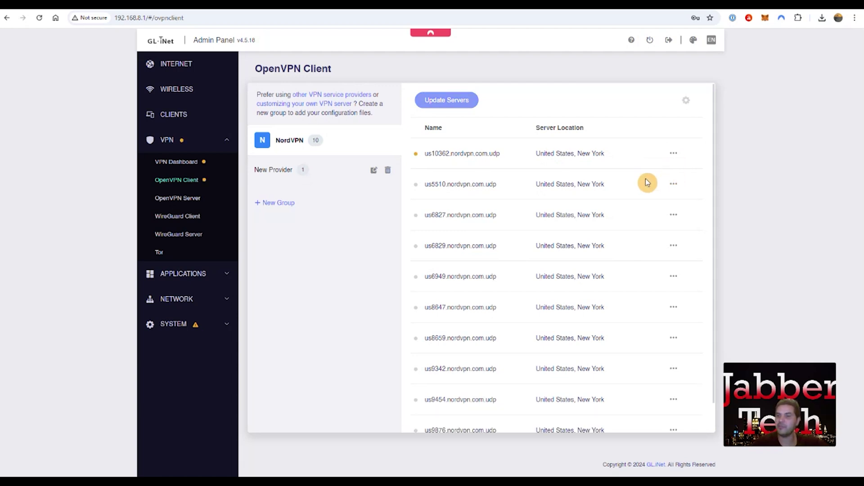
click(188, 161)
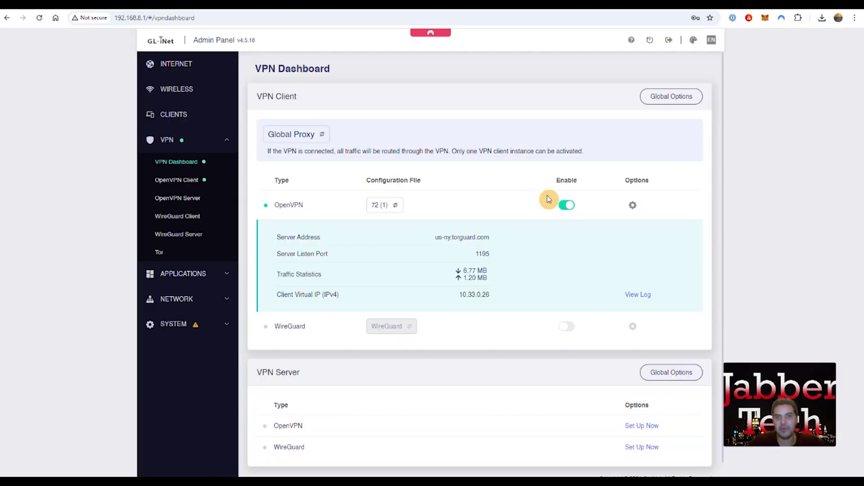
click(564, 205)
click(569, 235)
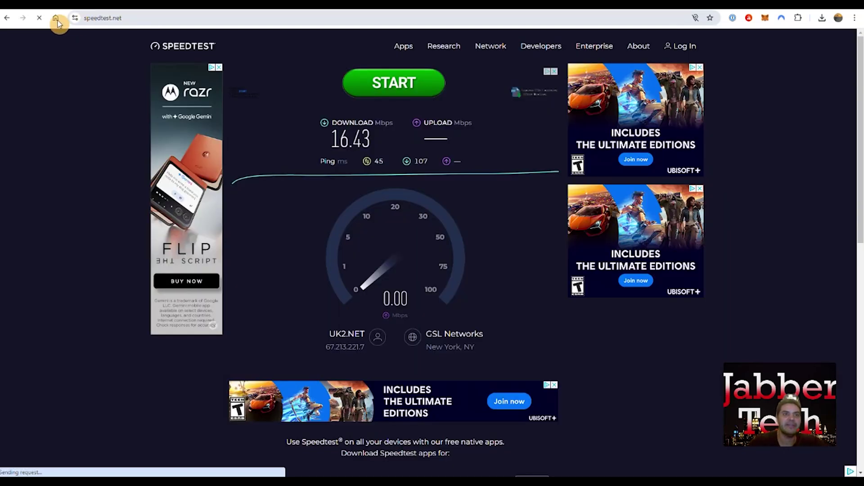
Reload speedtest.net and run a fresh speed test, then switch the WireGuard VPN off
click(135, 19)
key(Return)
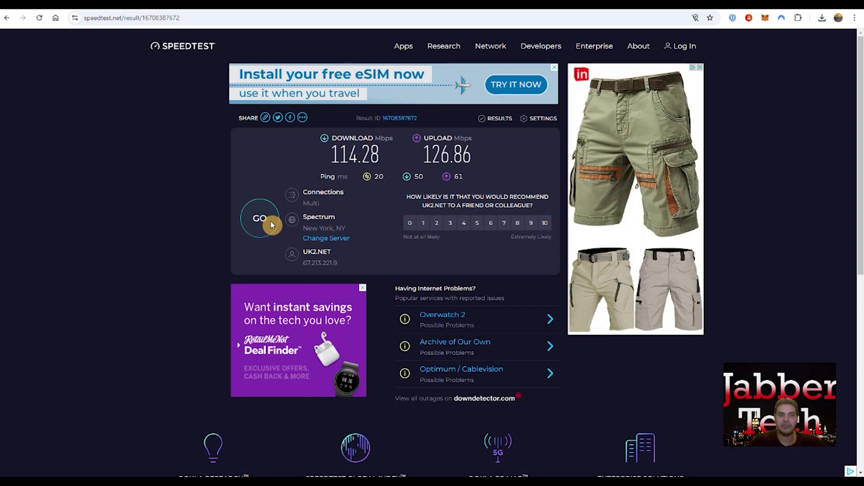
click(270, 221)
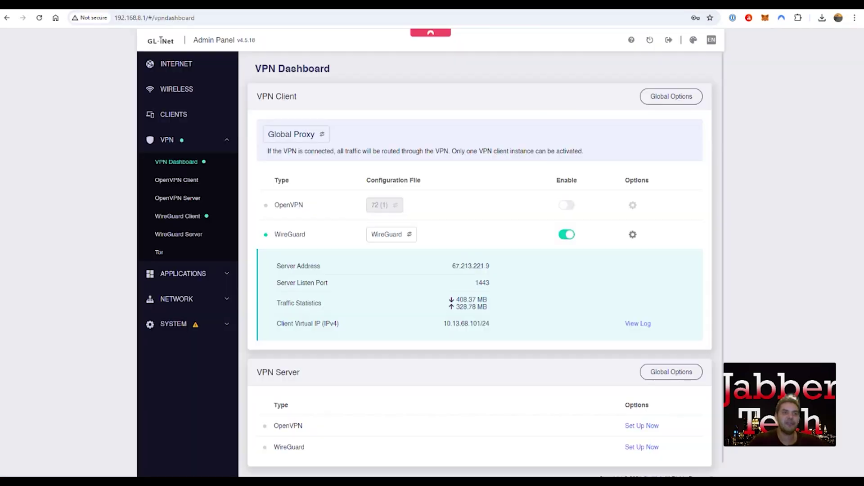
click(563, 235)
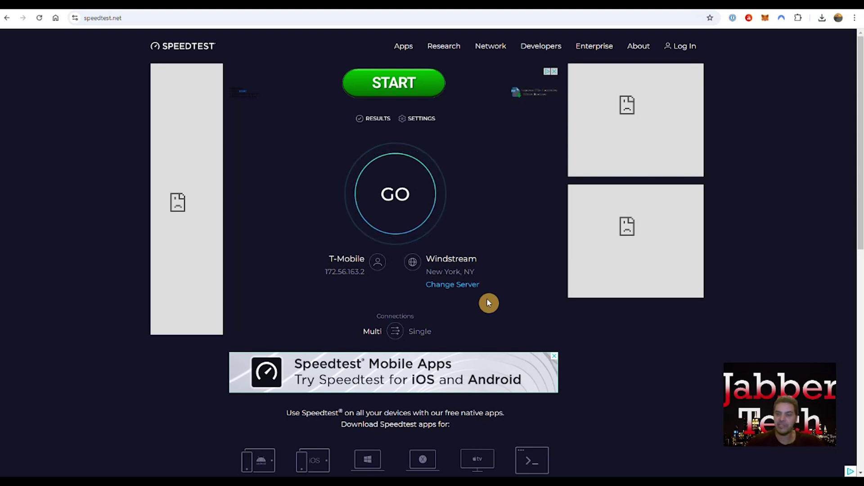
Change the test server to Spectrum in New York and run the speed test
click(448, 289)
click(315, 258)
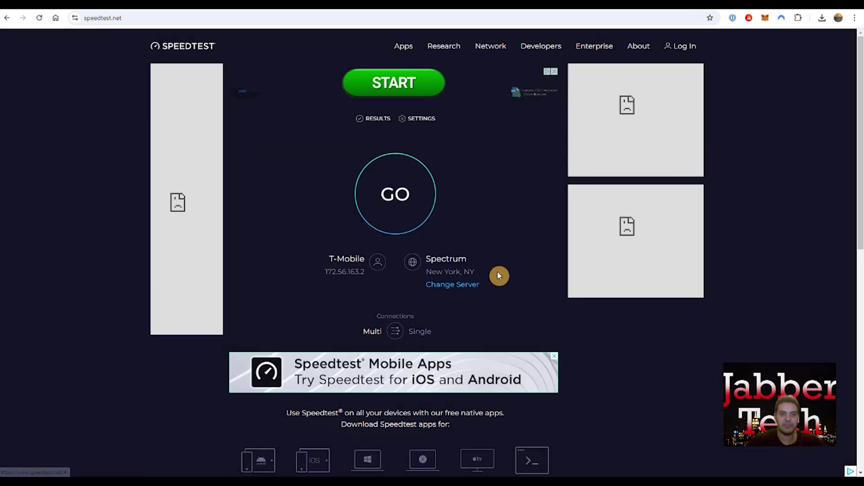
click(409, 201)
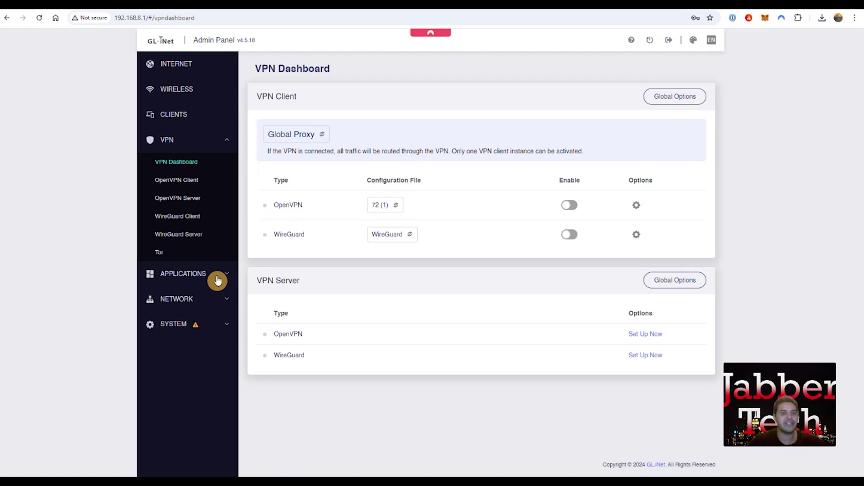
Visit VPN > Tor, then the Plug-ins, Dynamic DNS, GoodCloud and AdGuard Home pages
click(160, 252)
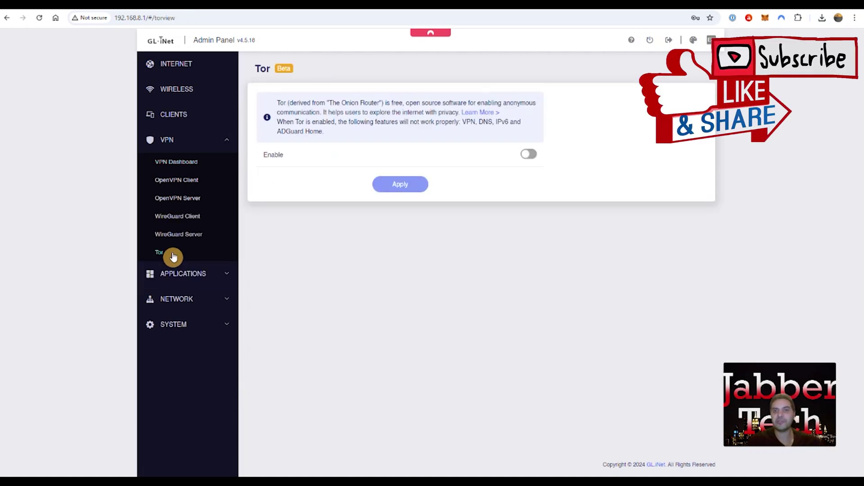
click(194, 278)
click(169, 188)
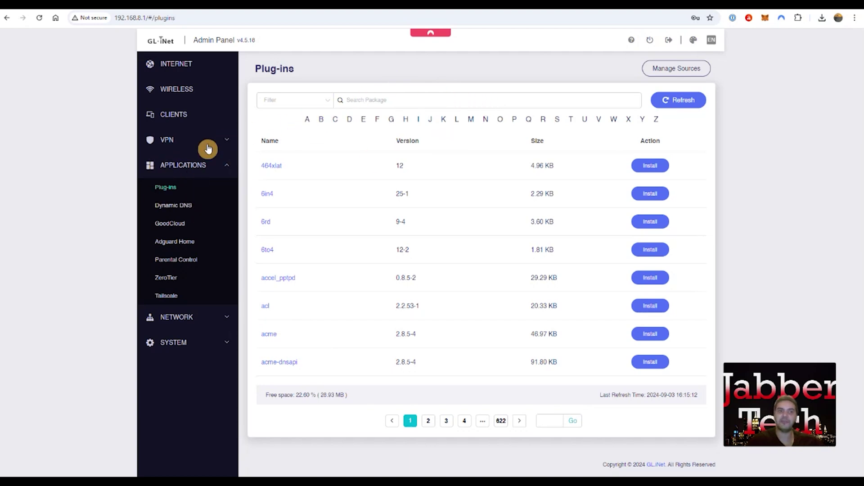
click(179, 206)
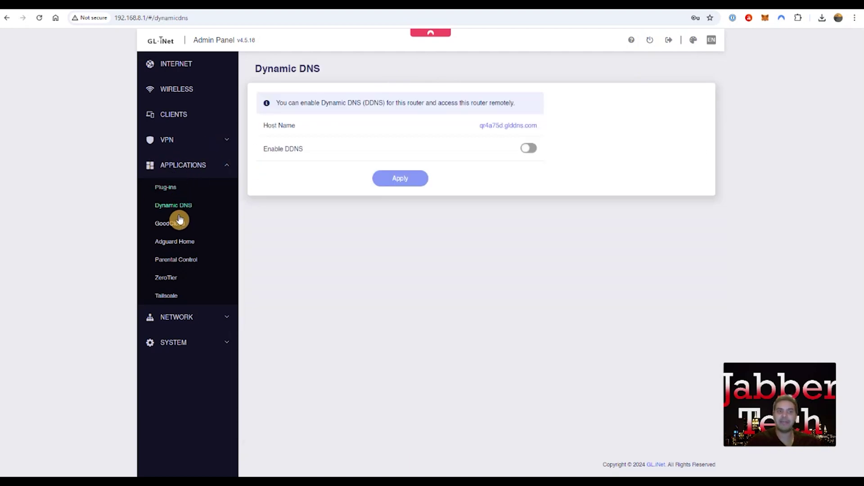
click(180, 226)
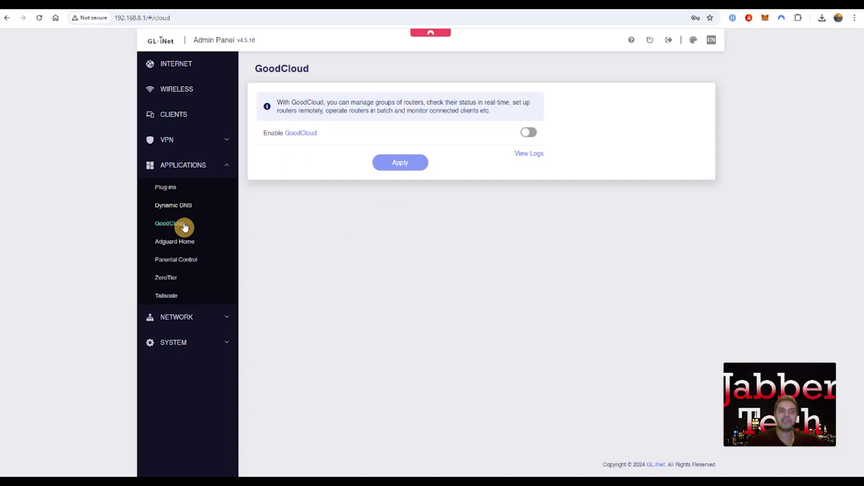
click(191, 243)
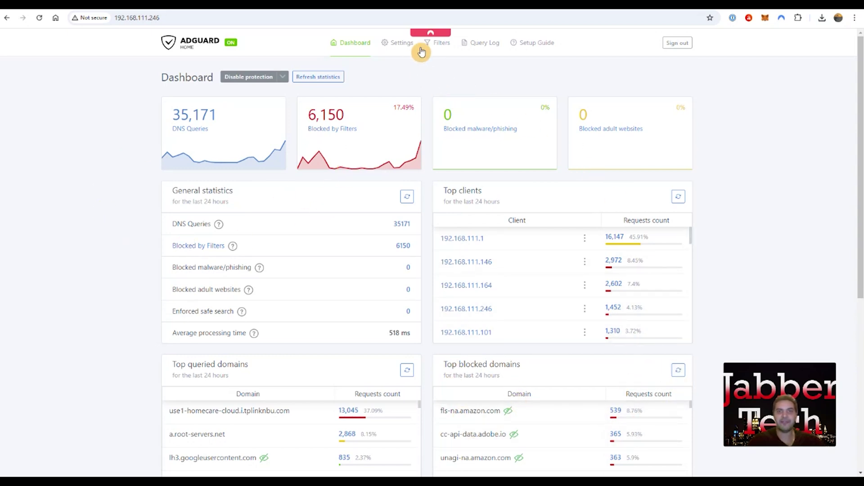
Open the DNS blocklists and page forward to the last page, noting new19's 239,208 rules
mouse_move(439, 45)
click(446, 71)
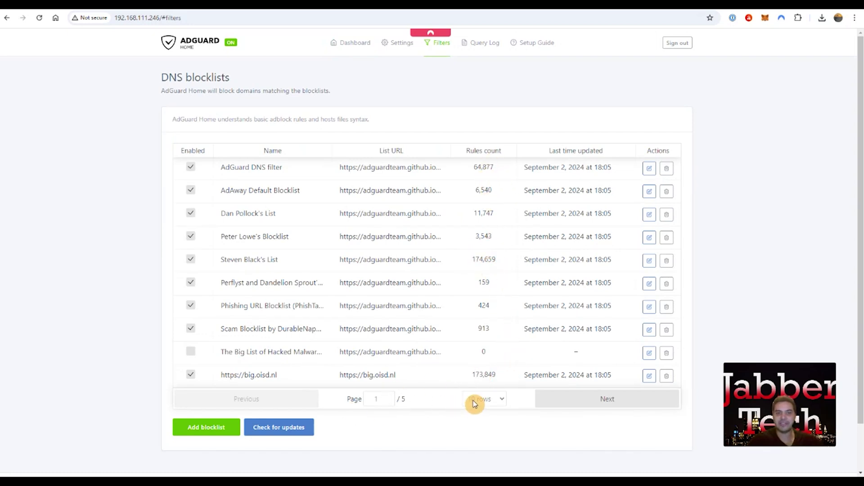
click(613, 400)
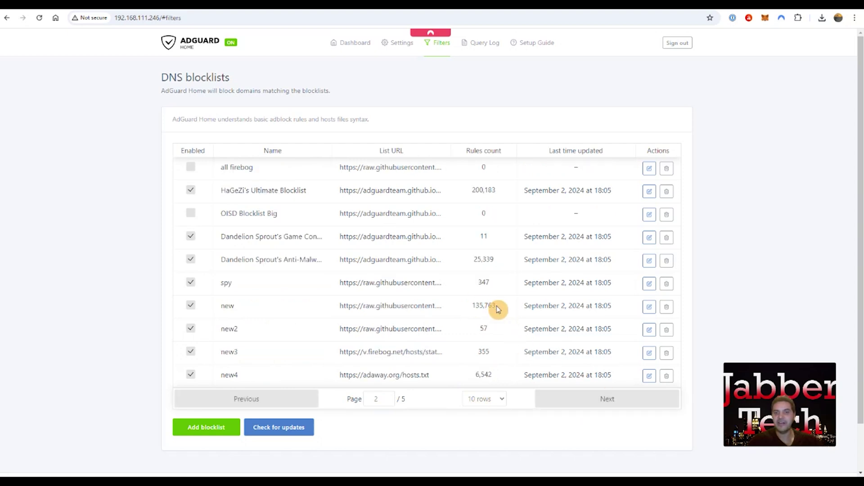
click(606, 405)
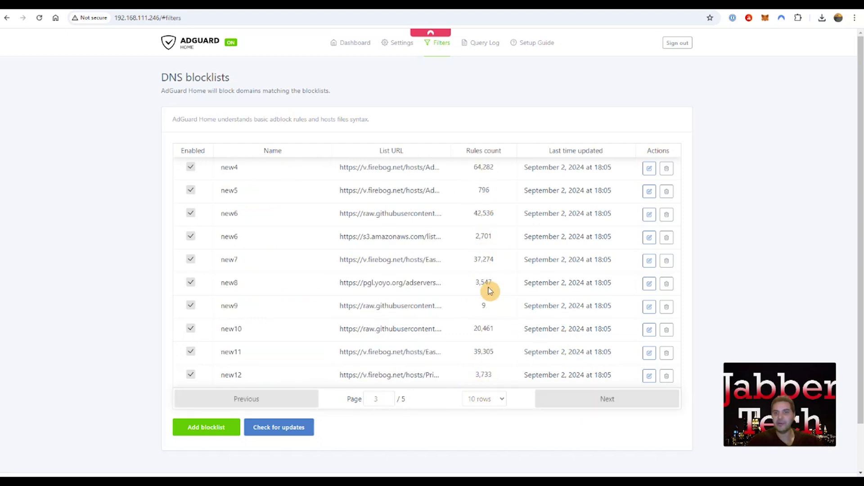
click(605, 403)
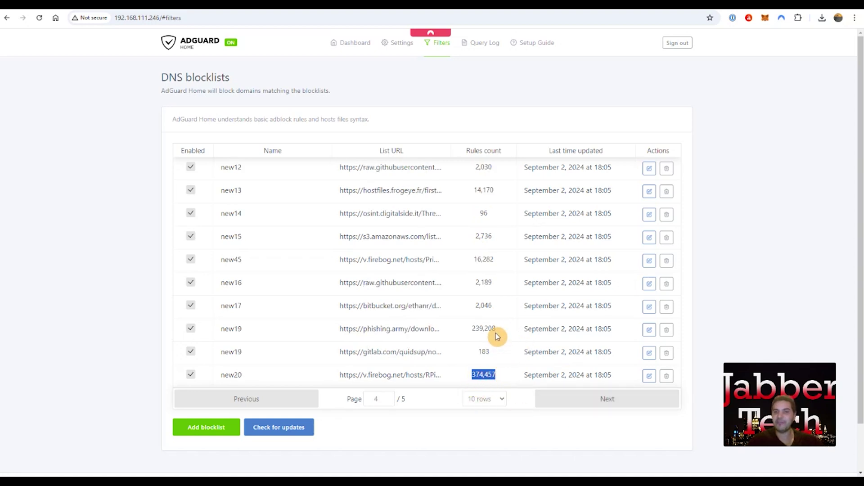
drag(469, 329, 494, 329)
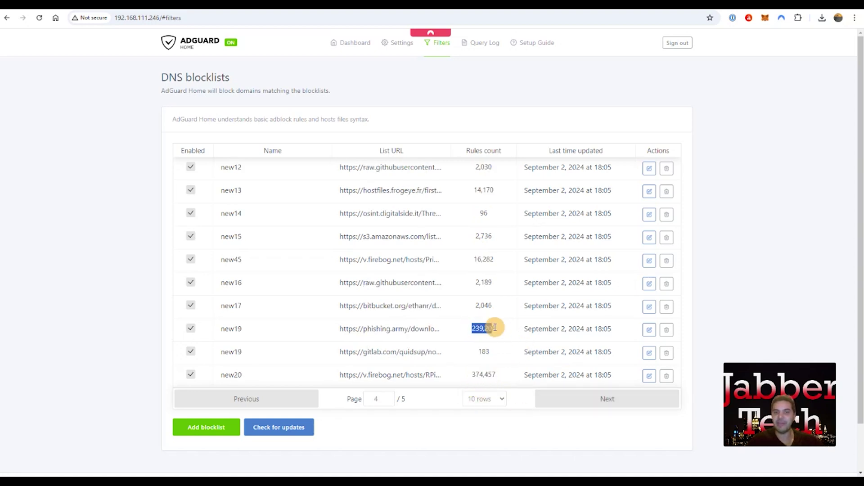
click(600, 400)
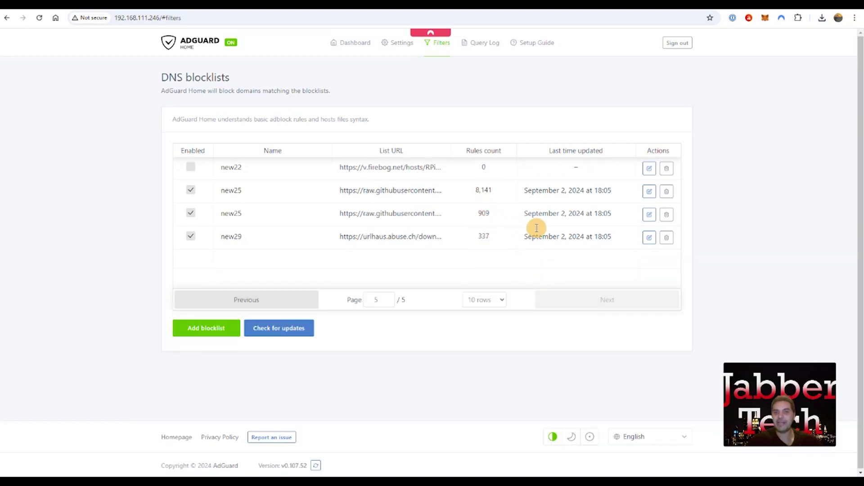
Page back through the blocklists from the last page to page 2
click(299, 300)
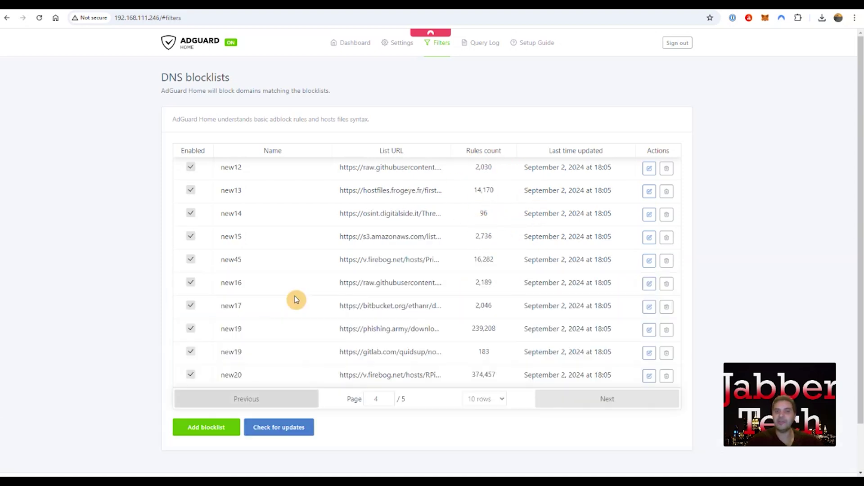
click(276, 399)
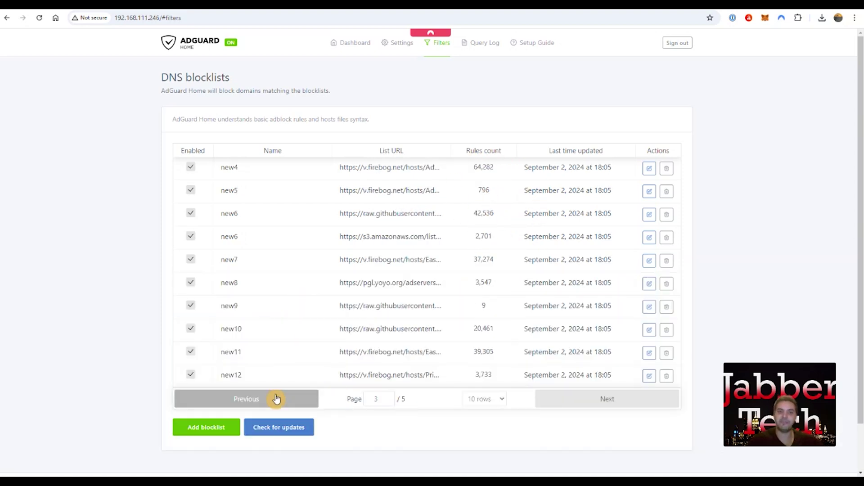
click(276, 399)
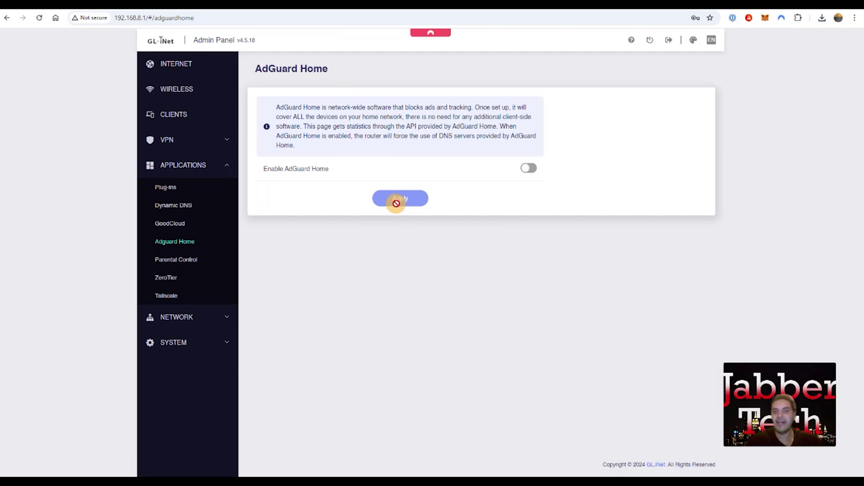
Switch on the router's AdGuard Home, apply it, and go to its Settings Page
click(526, 170)
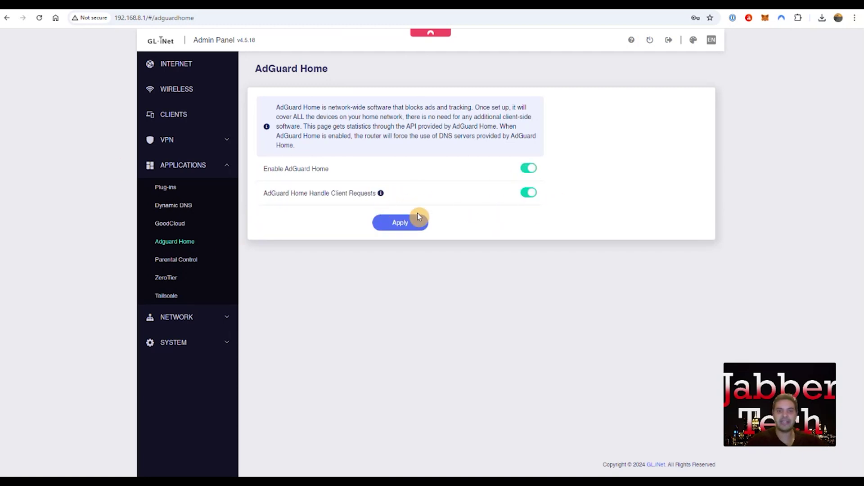
click(405, 226)
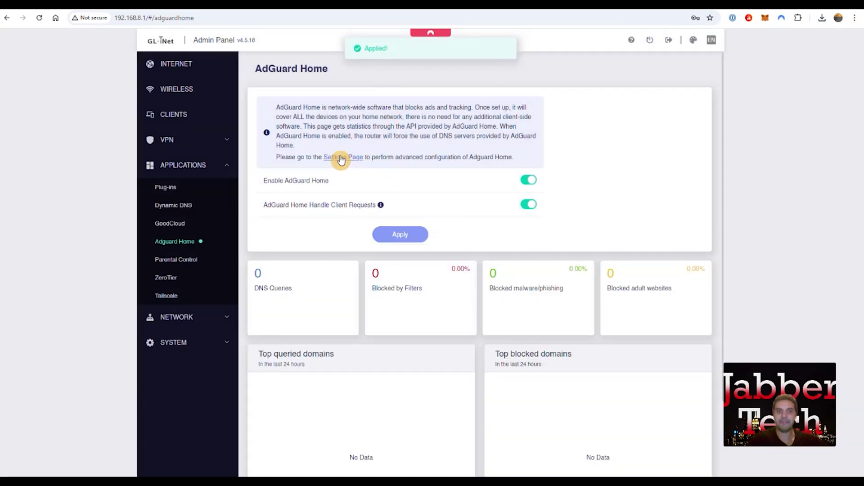
click(340, 157)
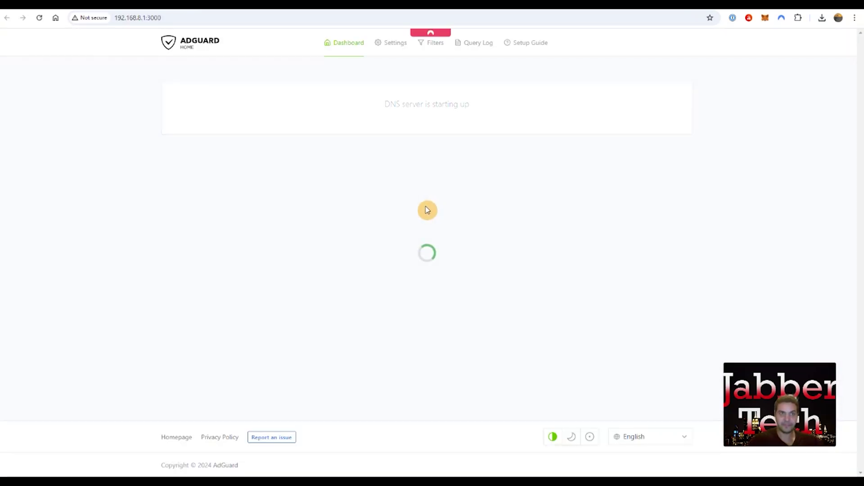
Open the Filters menu of the router's AdGuard Home
click(435, 45)
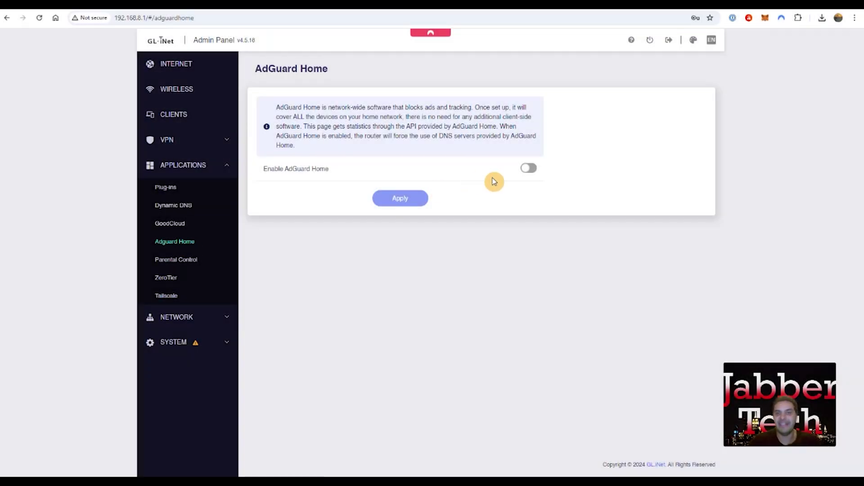
Turn Enable AdGuard Home and Handle Client Requests back on and apply
click(527, 168)
click(532, 193)
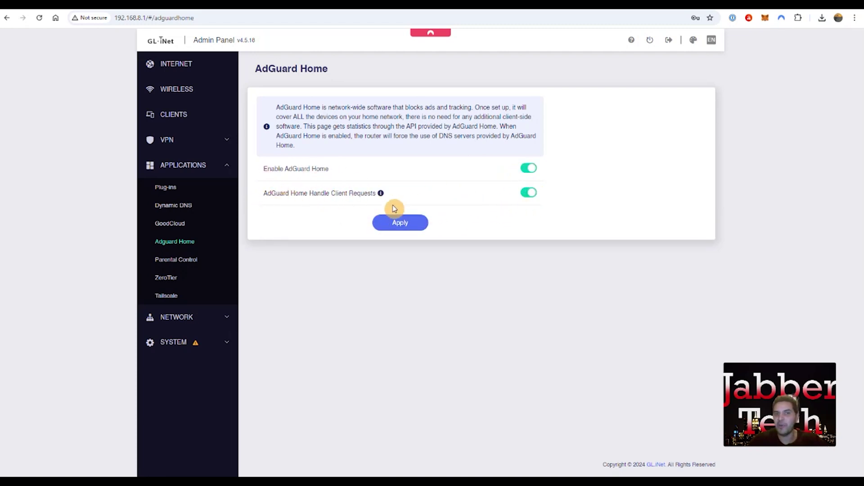
click(408, 223)
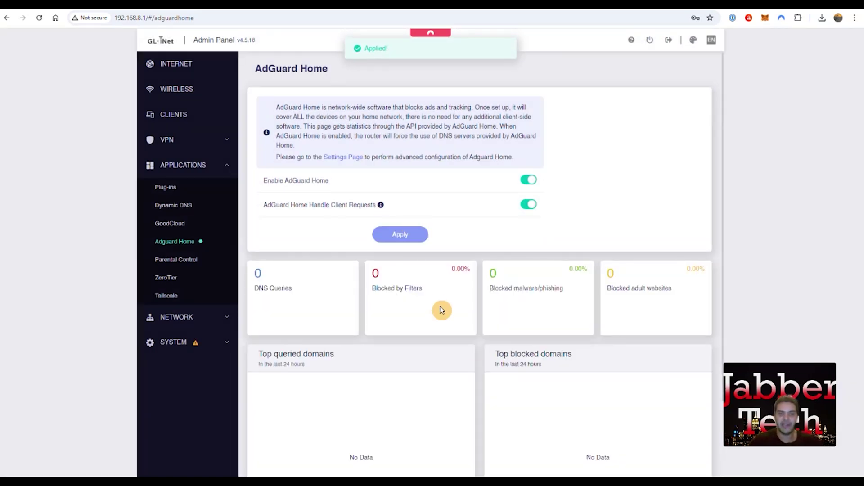
Go to the router AdGuard's DNS blocklists and add lists from the built-in catalogue
click(346, 158)
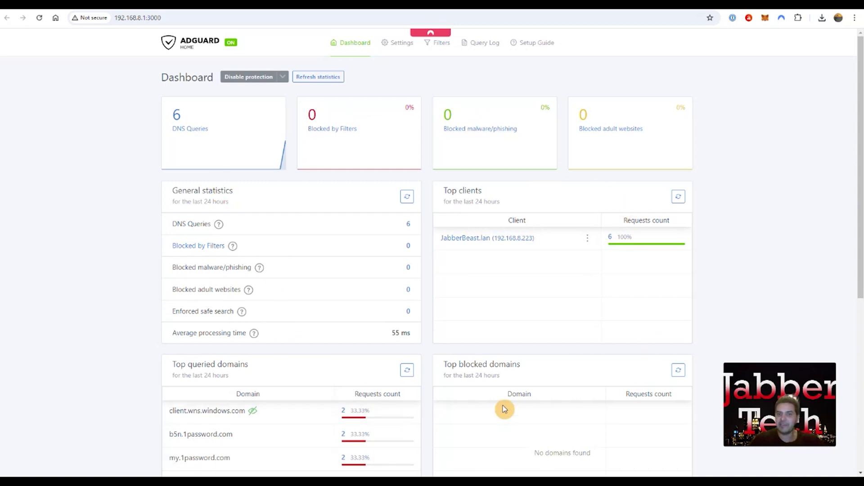
mouse_move(439, 42)
click(464, 75)
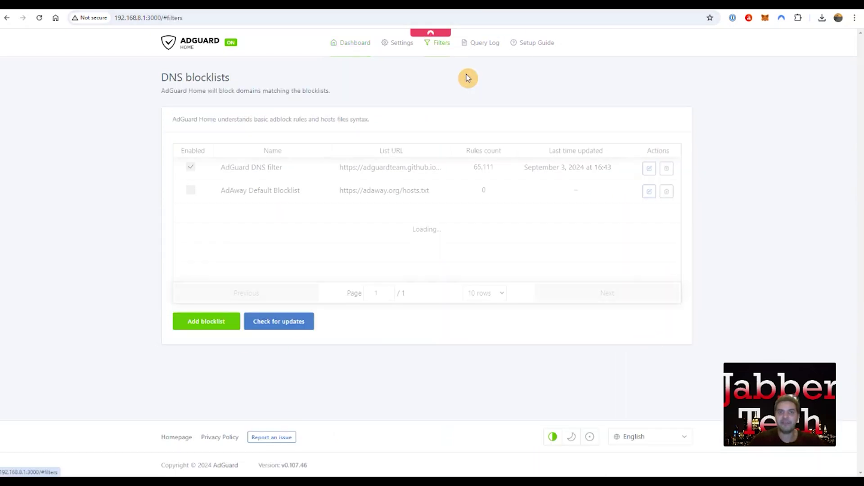
click(226, 323)
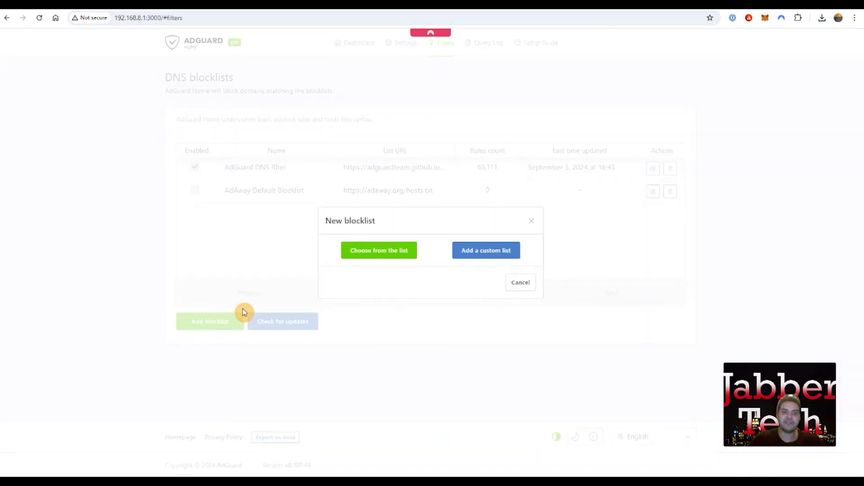
click(390, 251)
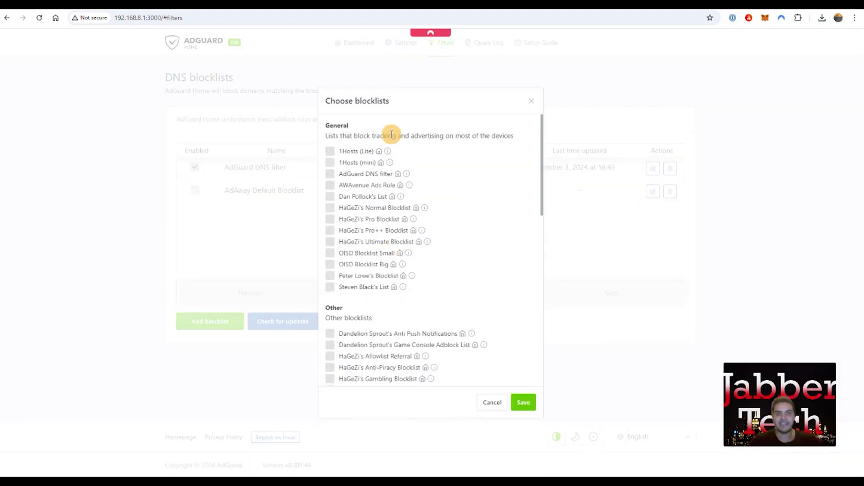
Save AdGuard DNS filter, AWAvenue Ads Rule and Dan Pollock's List, then check the Speedtest result
mouse_move(542, 160)
mouse_down()
mouse_move(546, 363)
mouse_move(546, 226)
mouse_move(534, 156)
mouse_up()
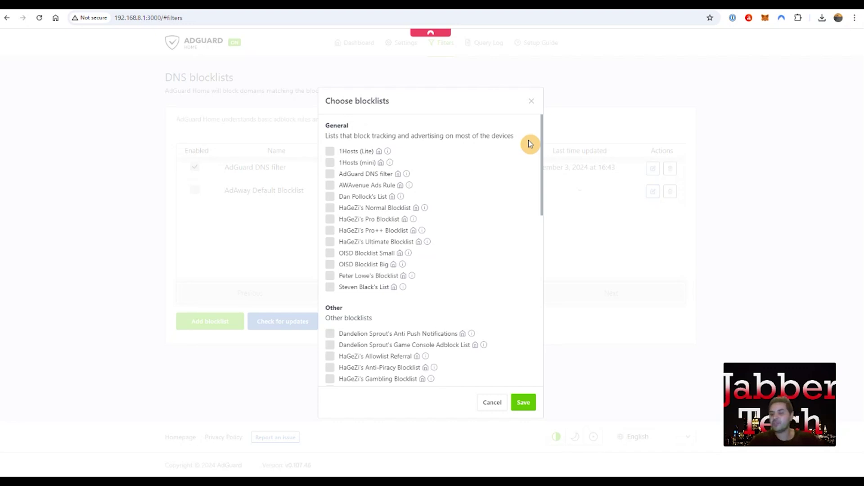
drag(539, 165, 552, 349)
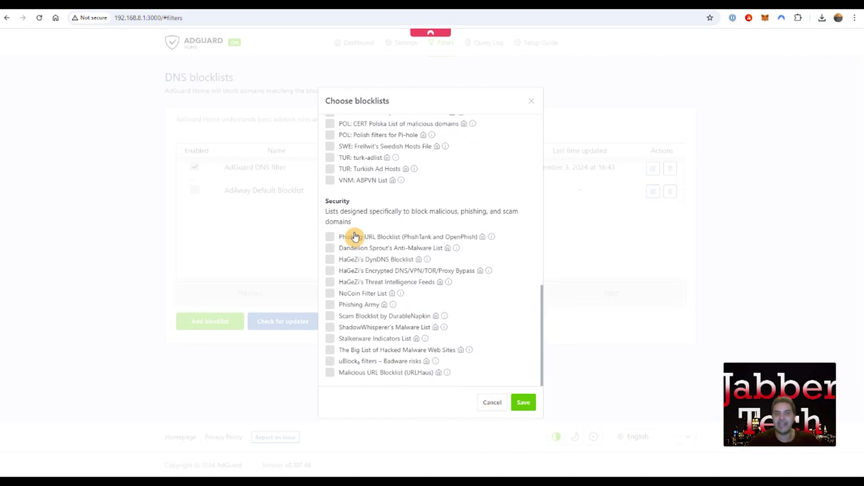
scroll(353, 236, up, 9)
scroll(356, 236, up, 1)
click(375, 196)
click(355, 186)
click(349, 174)
click(523, 402)
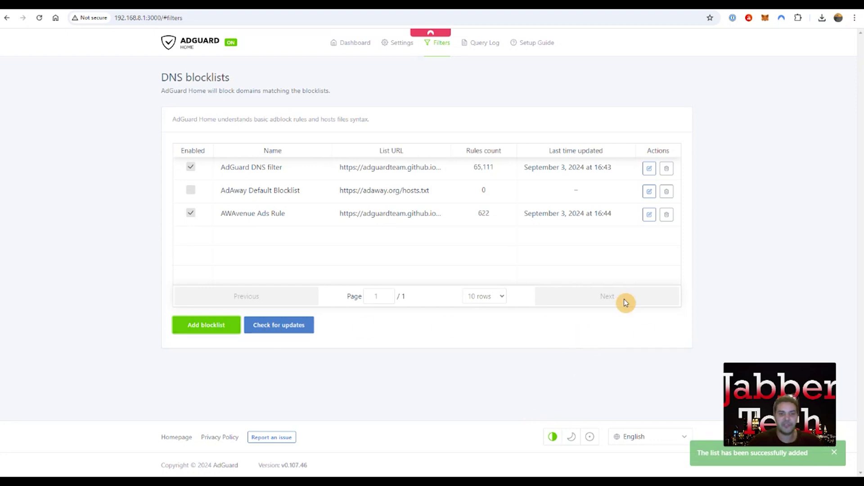
drag(455, 218, 502, 175)
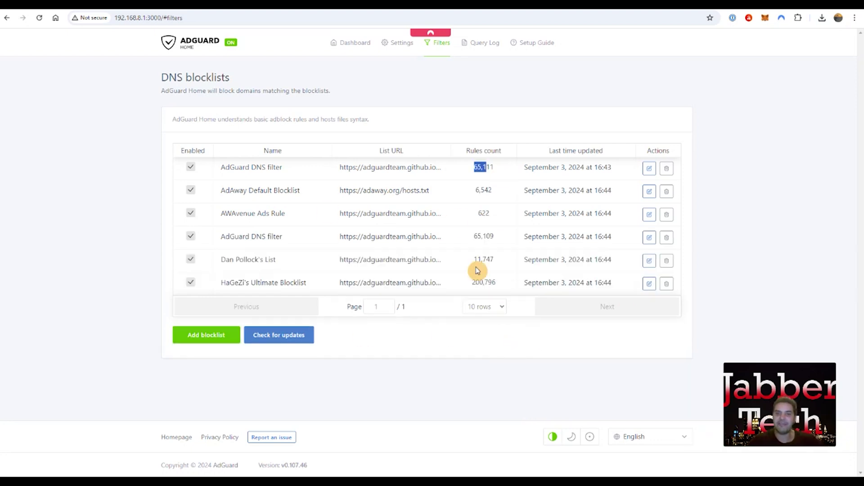
click(339, 10)
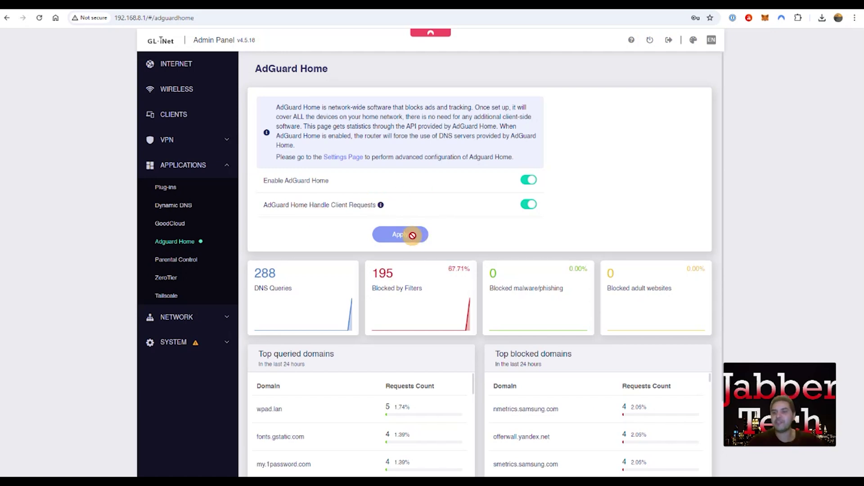
View the Firewall's port forwarding, Open Ports on Router and DMZ tabs
click(166, 295)
click(176, 317)
click(177, 213)
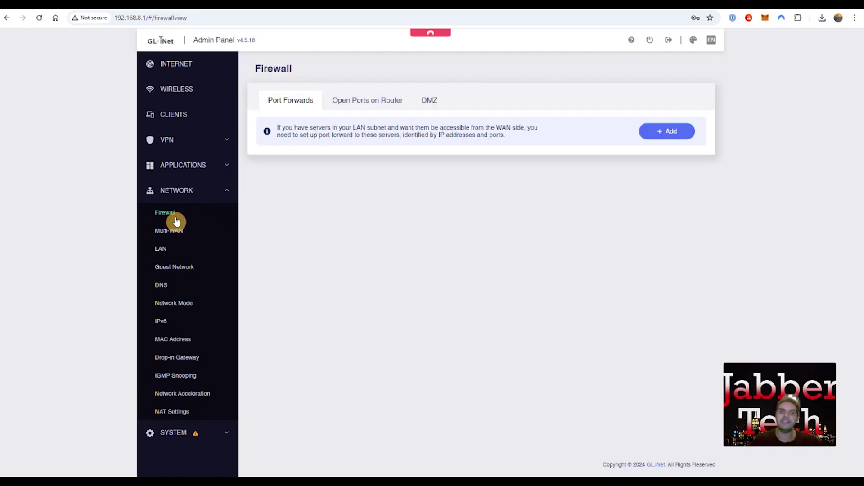
click(345, 105)
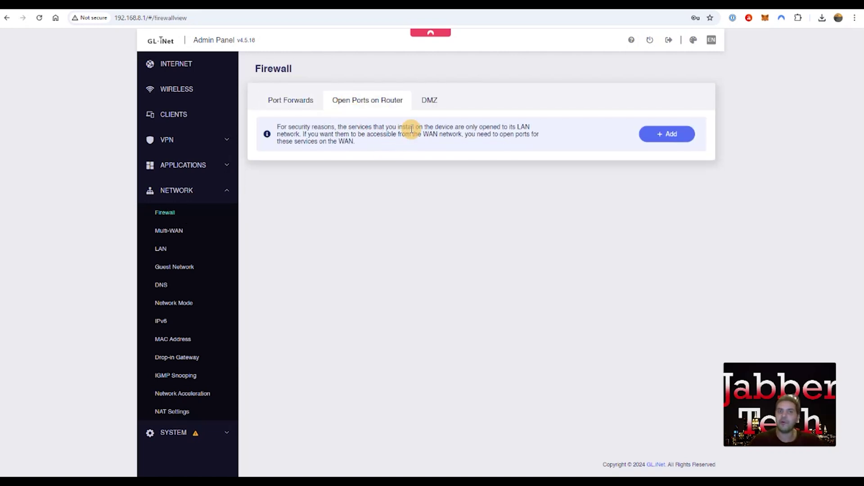
click(430, 107)
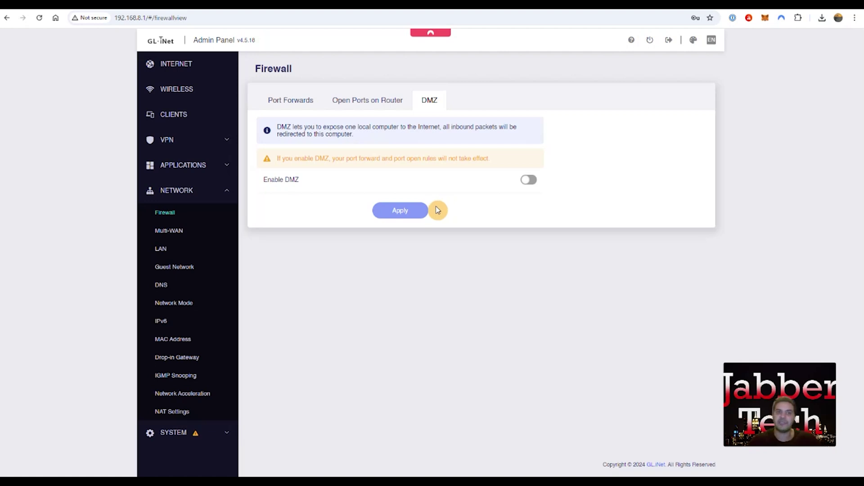
Reorder the Multi-WAN interface priorities and set Load Balance with ratio 1 for all three
click(170, 231)
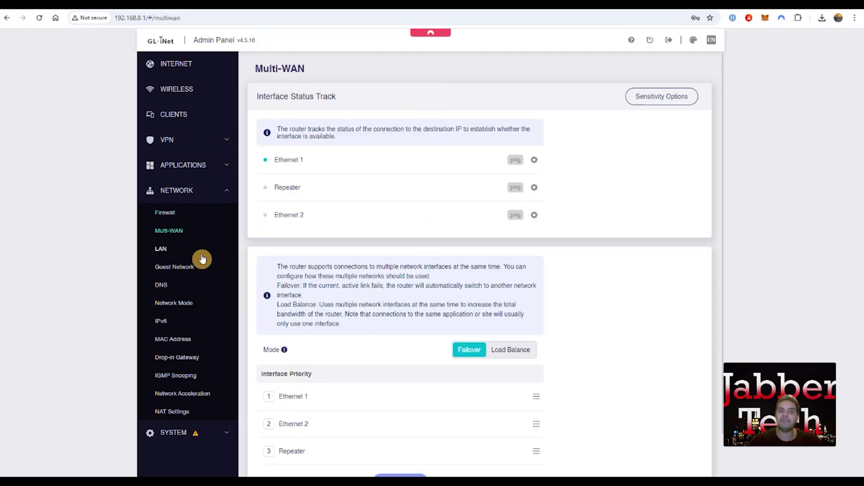
scroll(496, 296, down, 2)
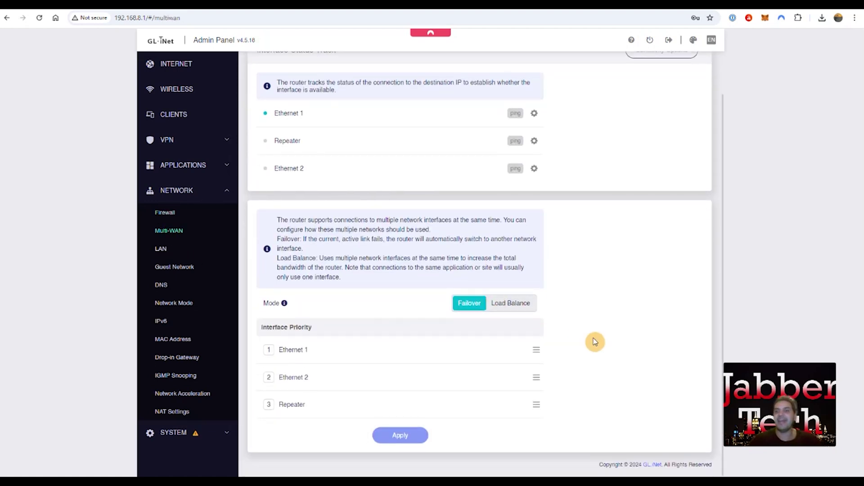
scroll(595, 342, up, 2)
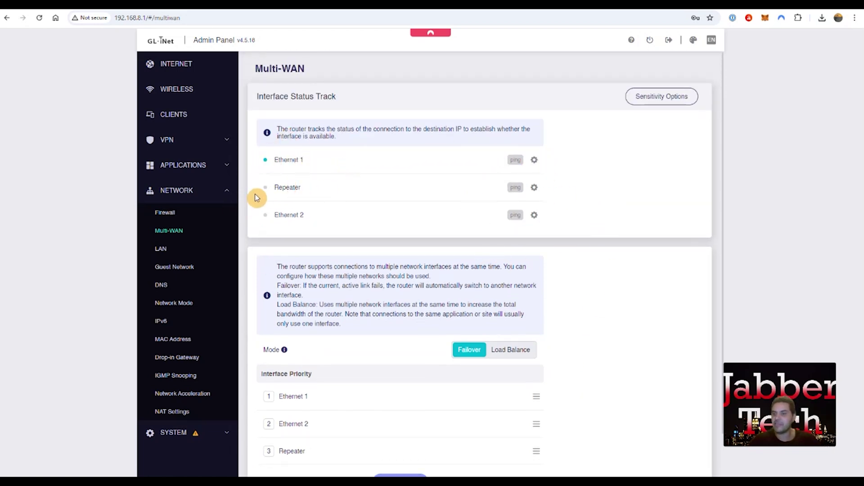
scroll(320, 218, down, 2)
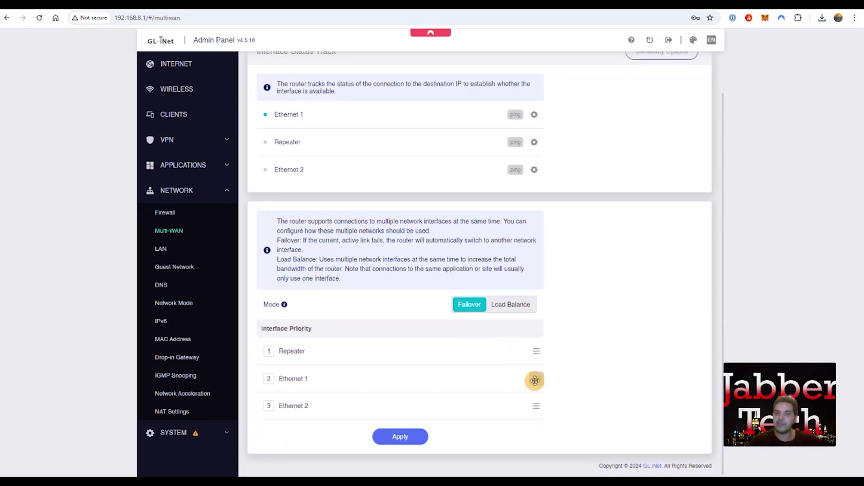
drag(536, 379, 537, 406)
mouse_move(538, 361)
mouse_down()
mouse_move(533, 412)
mouse_move(538, 374)
mouse_up()
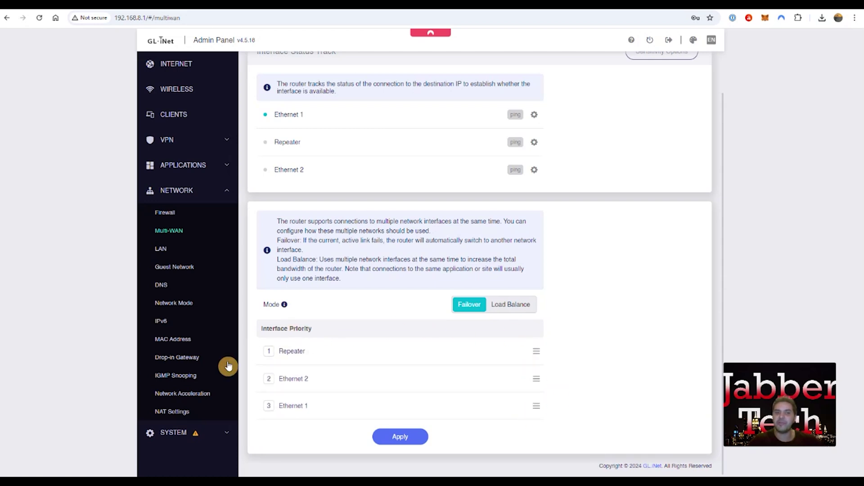
click(528, 308)
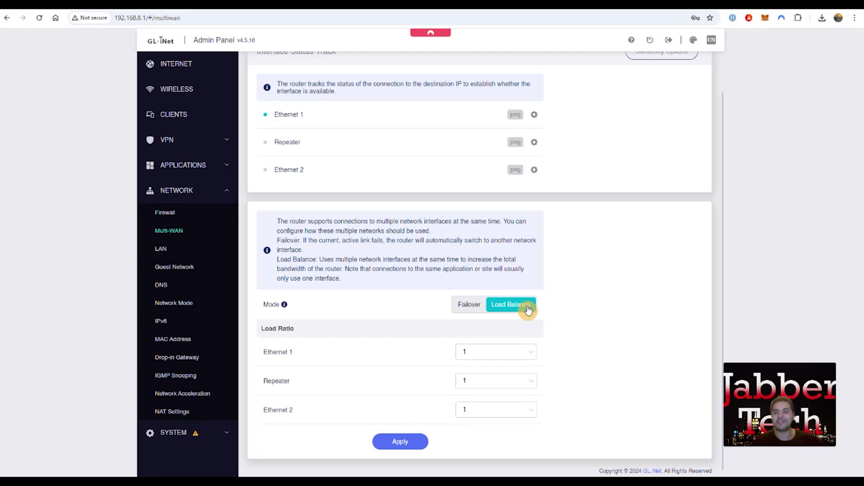
Browse the LAN, Guest Network, DNS, Network Mode and IPv6 pages, finishing on MAC Address
click(175, 249)
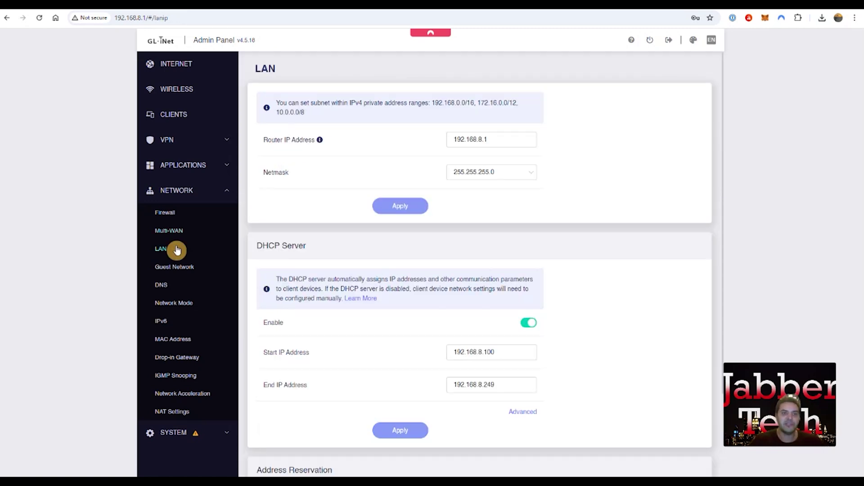
click(198, 275)
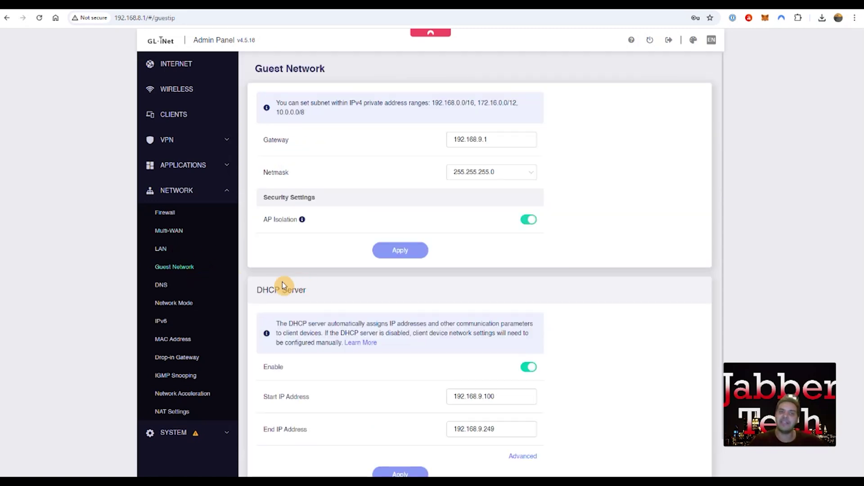
click(199, 288)
click(214, 310)
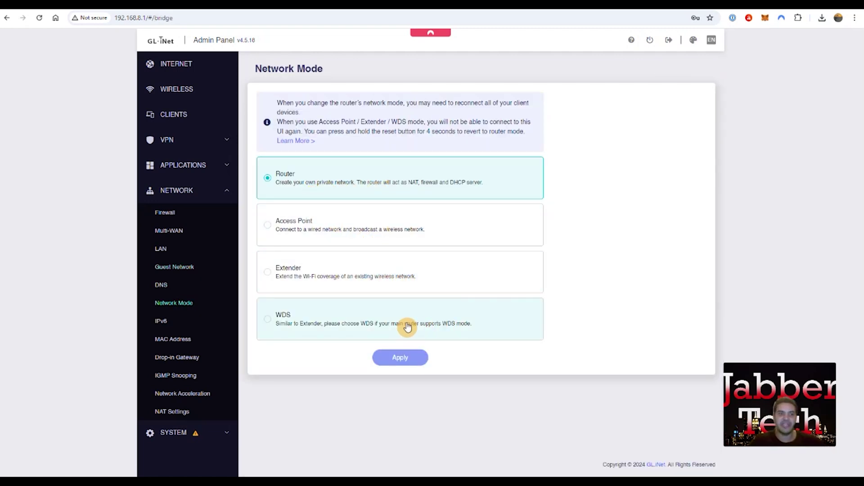
click(173, 321)
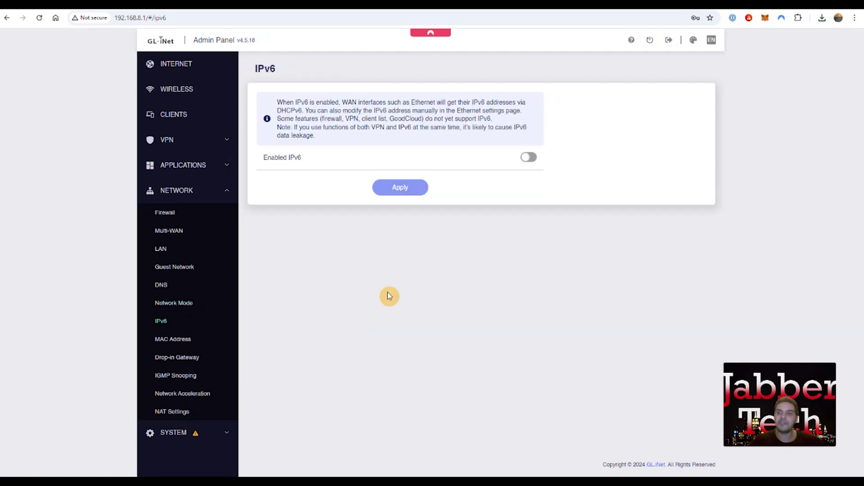
click(188, 343)
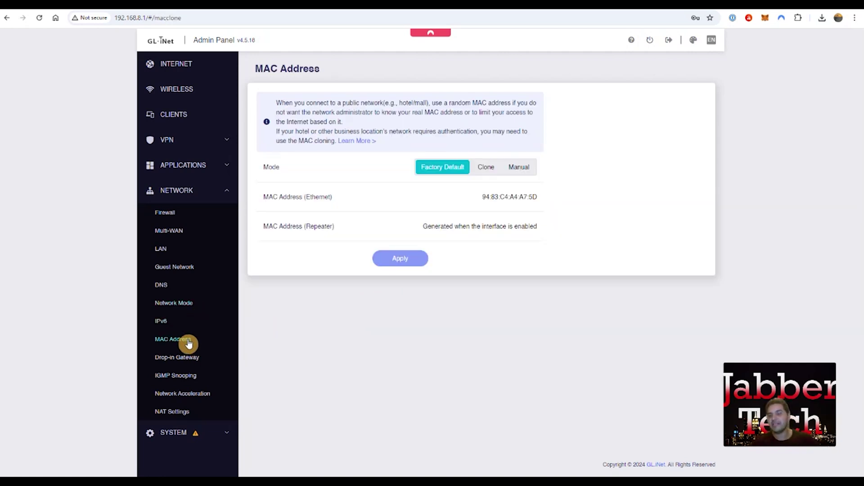
Try Clone, review cloneable addresses, then set Manual mode with 4E:4E:A0:07:CD:1A
click(491, 168)
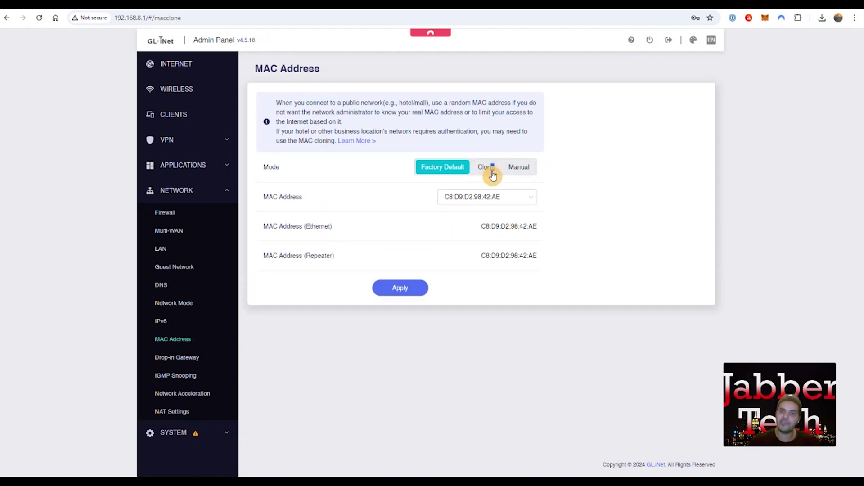
click(516, 199)
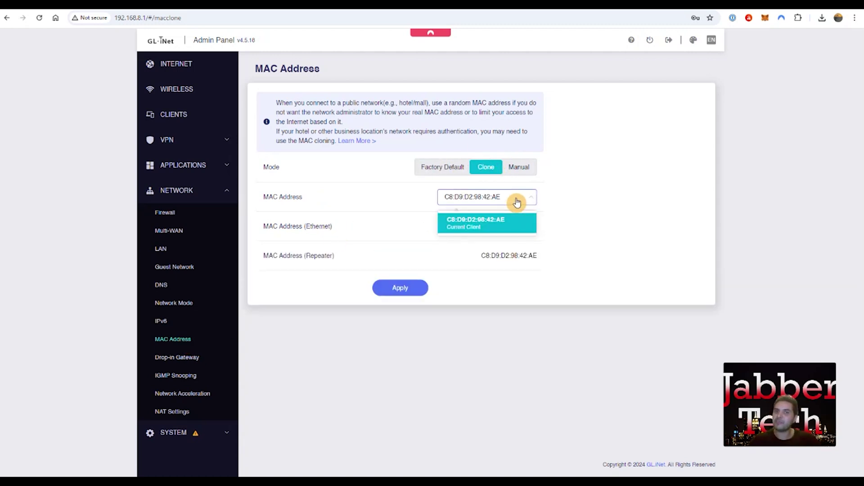
click(520, 169)
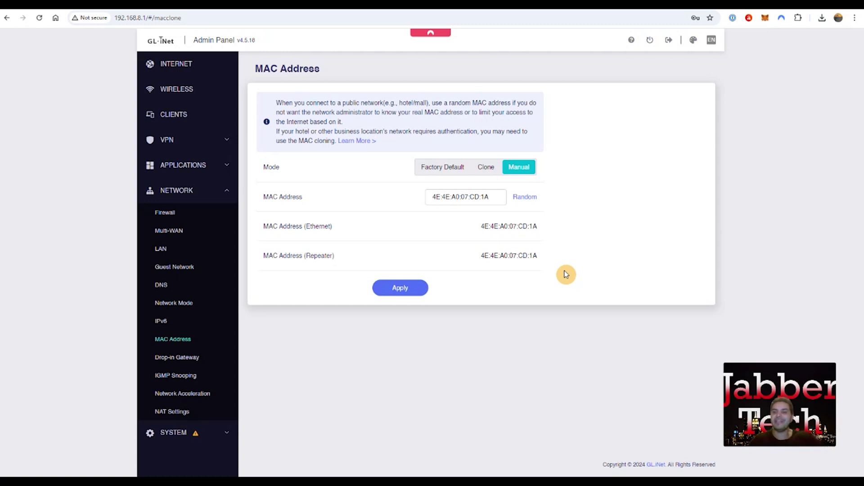
Enable Drop-in Gateway Mode, then view NAT Settings and expand SYSTEM
click(189, 363)
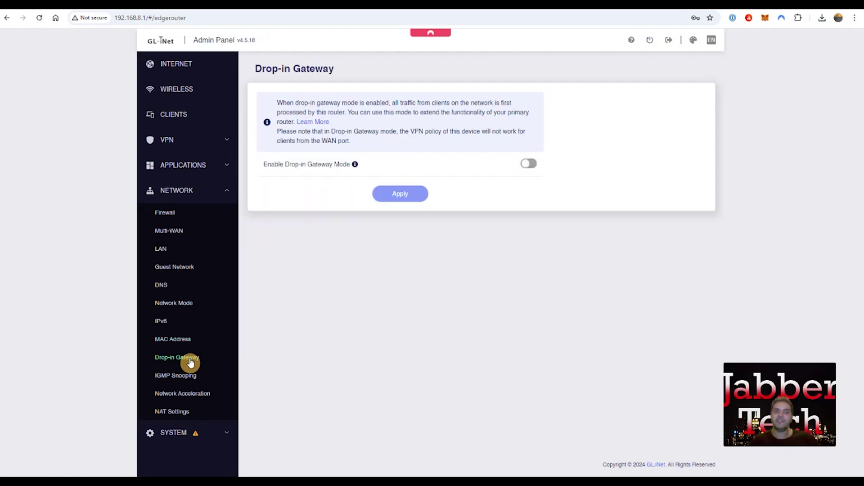
click(528, 164)
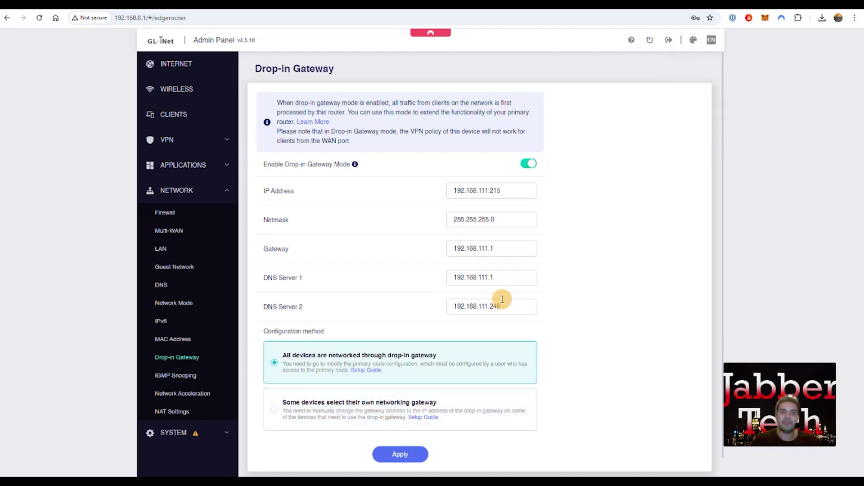
click(214, 418)
click(215, 426)
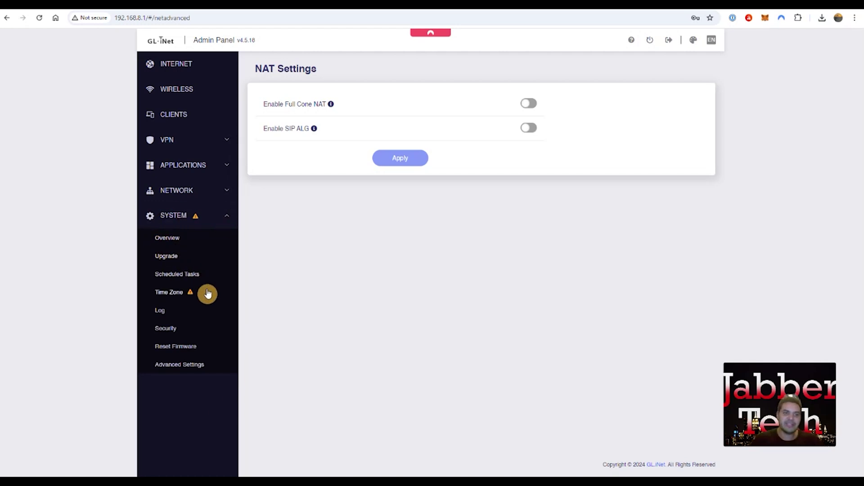
Return to the Internet page showing Ethernet 1 on DHCP at 192.168.111.215 and the repeater disabled
click(176, 65)
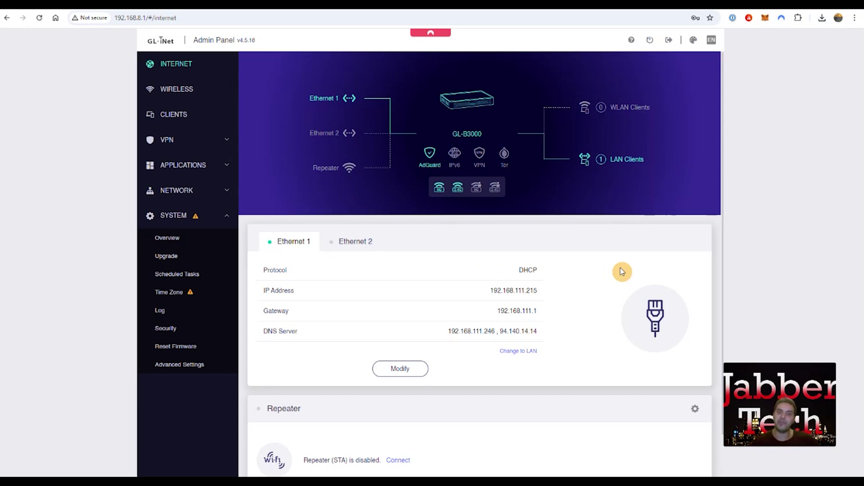
Sync the router's time zone to America/New_York (UTC-04:00), then go back to the Internet page
click(163, 296)
click(514, 110)
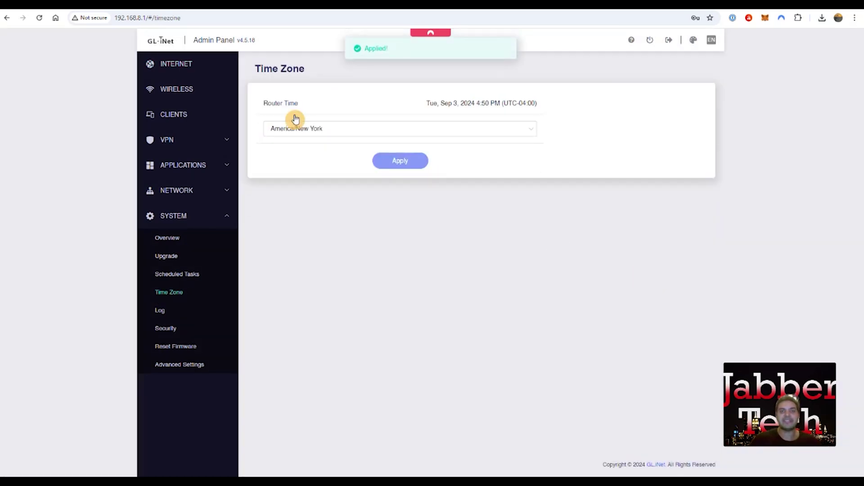
click(184, 66)
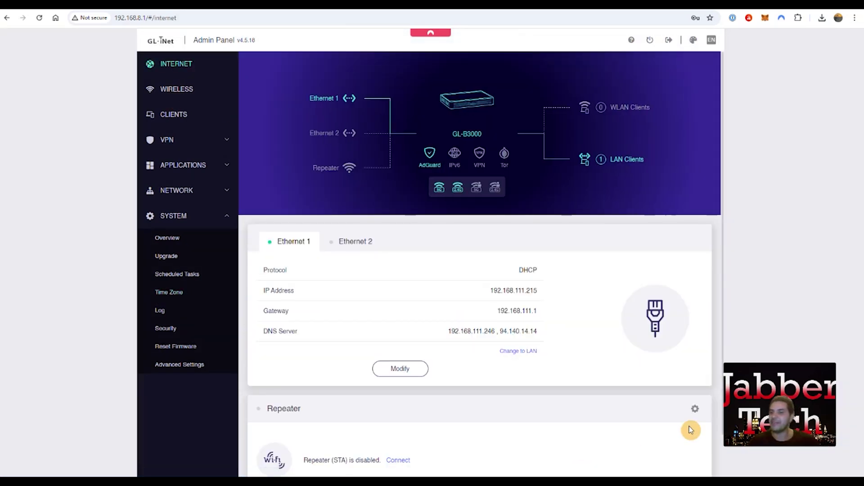